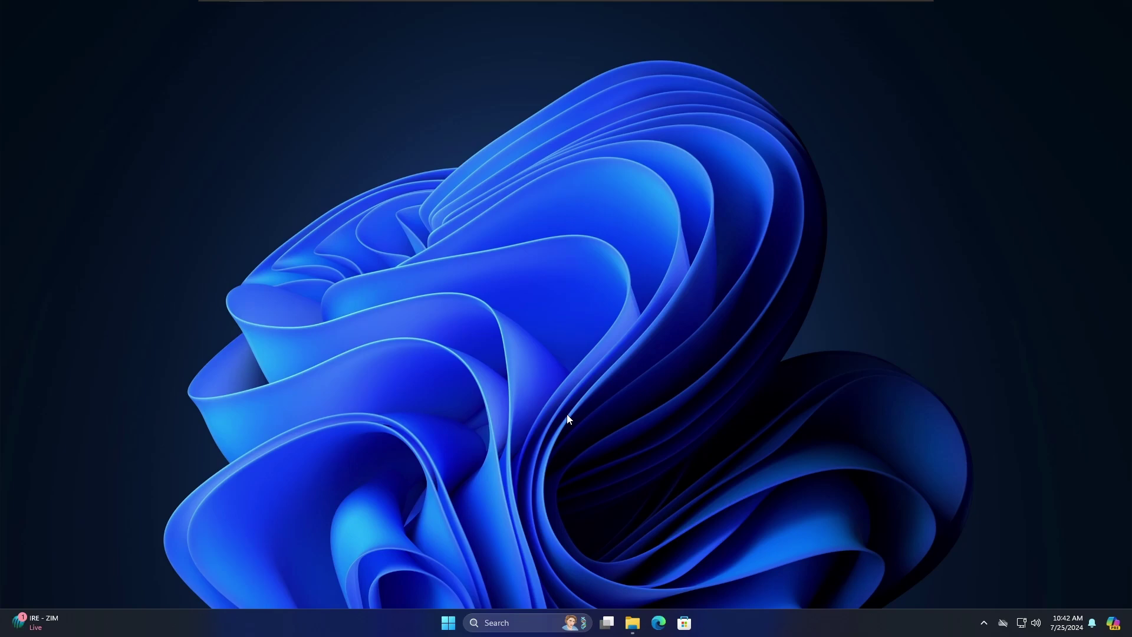
Open Disk Management from the Start button's quick-access menu.
{"action": "key", "text": "super+e"}
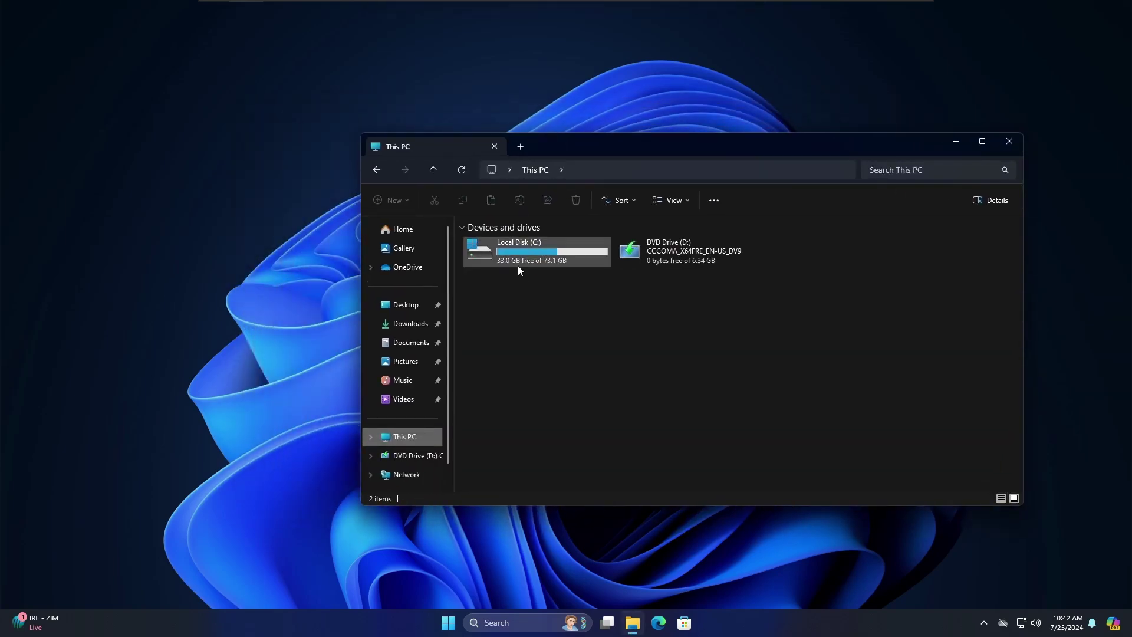
{"action": "right_click", "coordinate": [451, 627]}
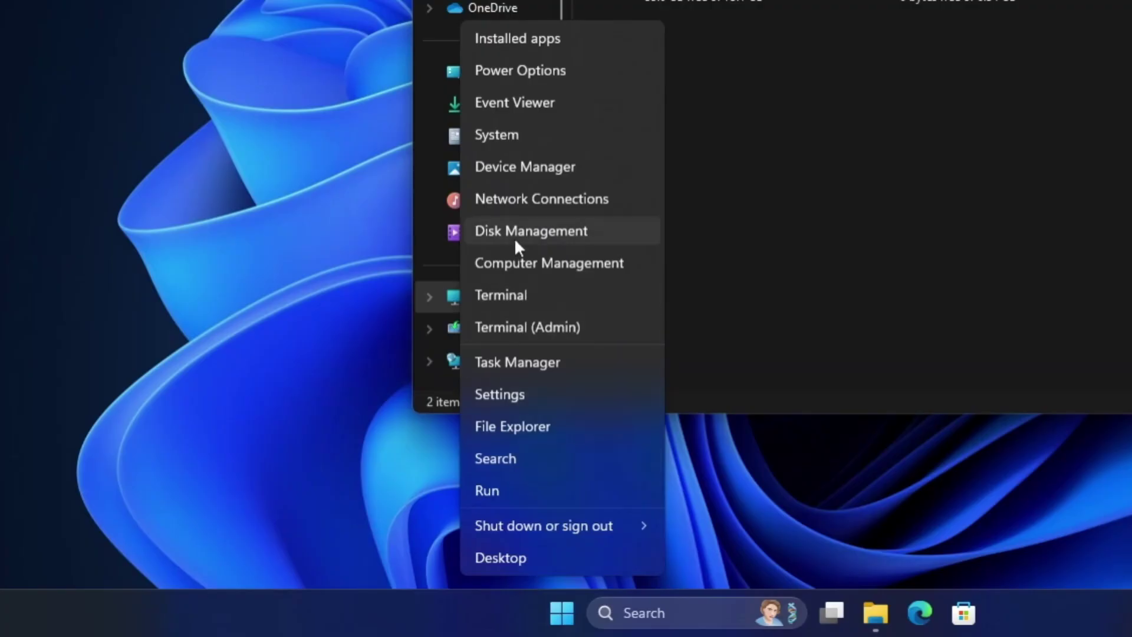
{"action": "left_click", "coordinate": [514, 238]}
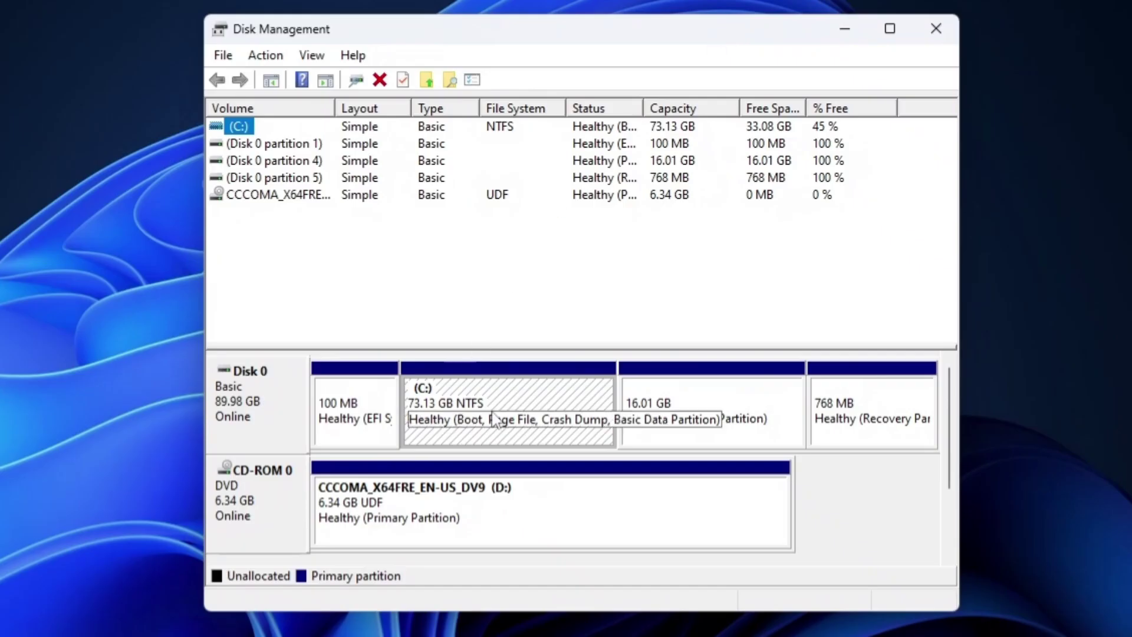
Shrink the C: partition by 2500 MB.
{"action": "left_click", "coordinate": [479, 407]}
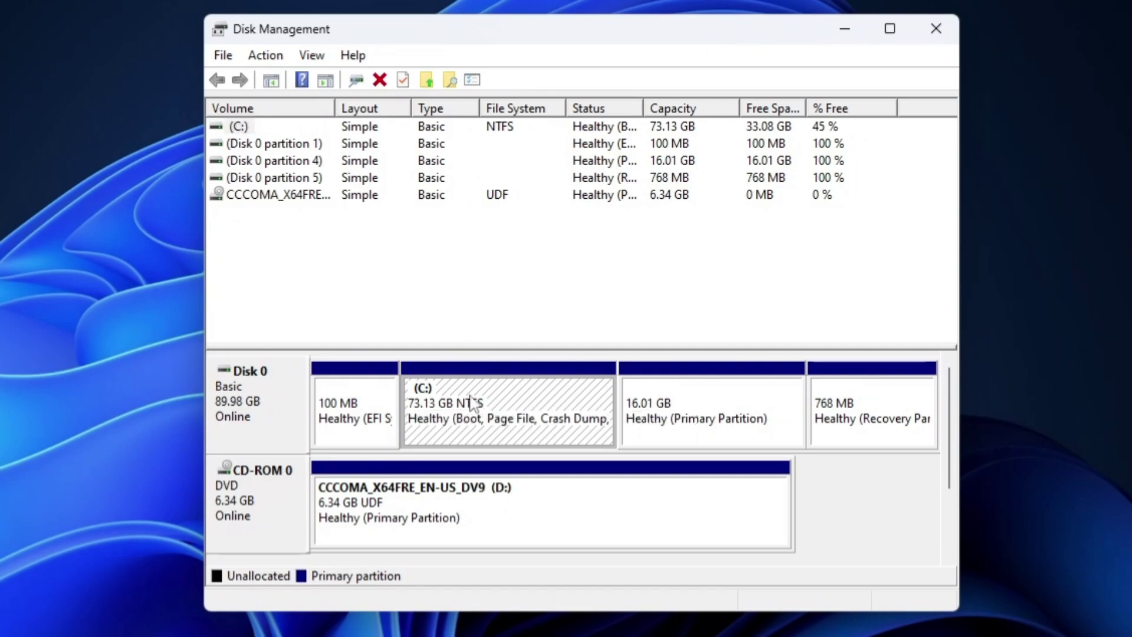
{"action": "right_click", "coordinate": [471, 405]}
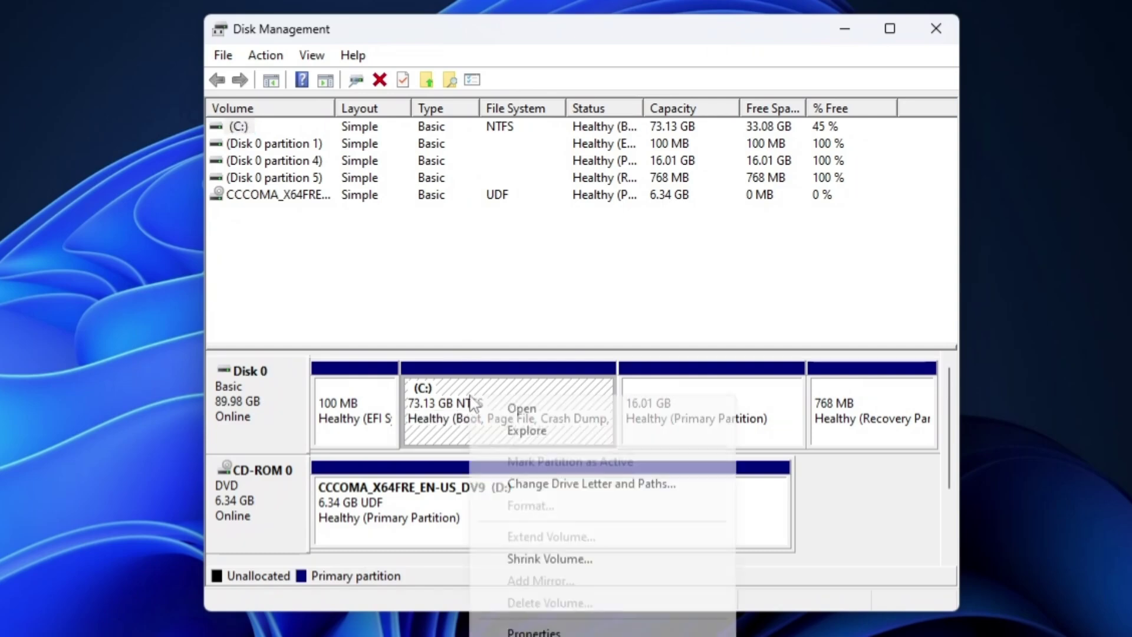
{"action": "left_click", "coordinate": [551, 559]}
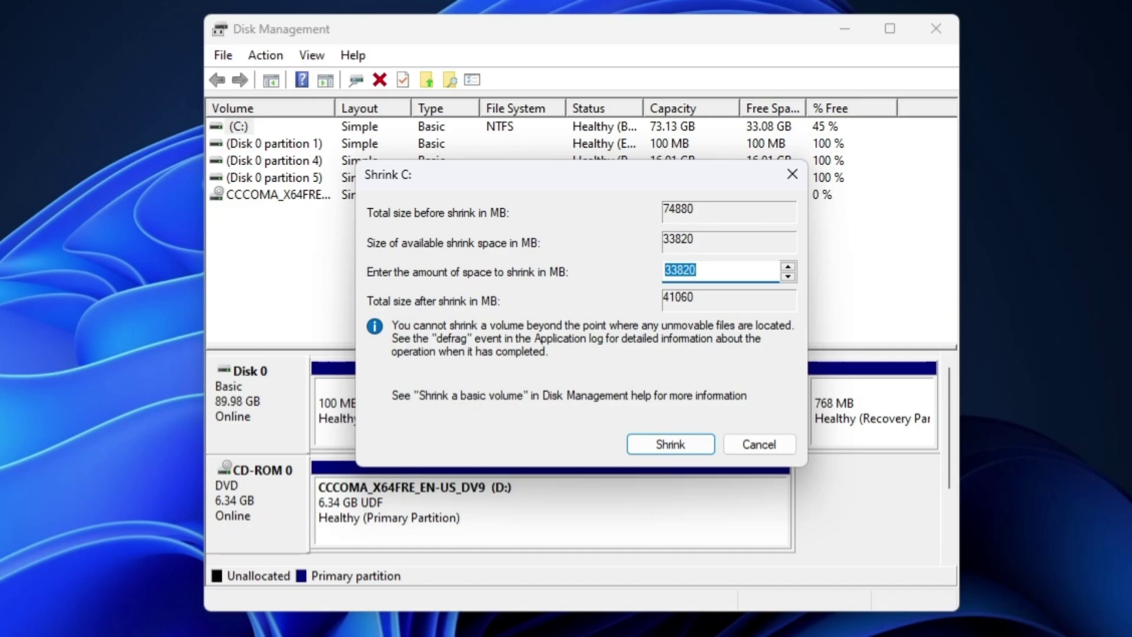
{"action": "type", "text": "2500"}
{"action": "left_click", "coordinate": [657, 444]}
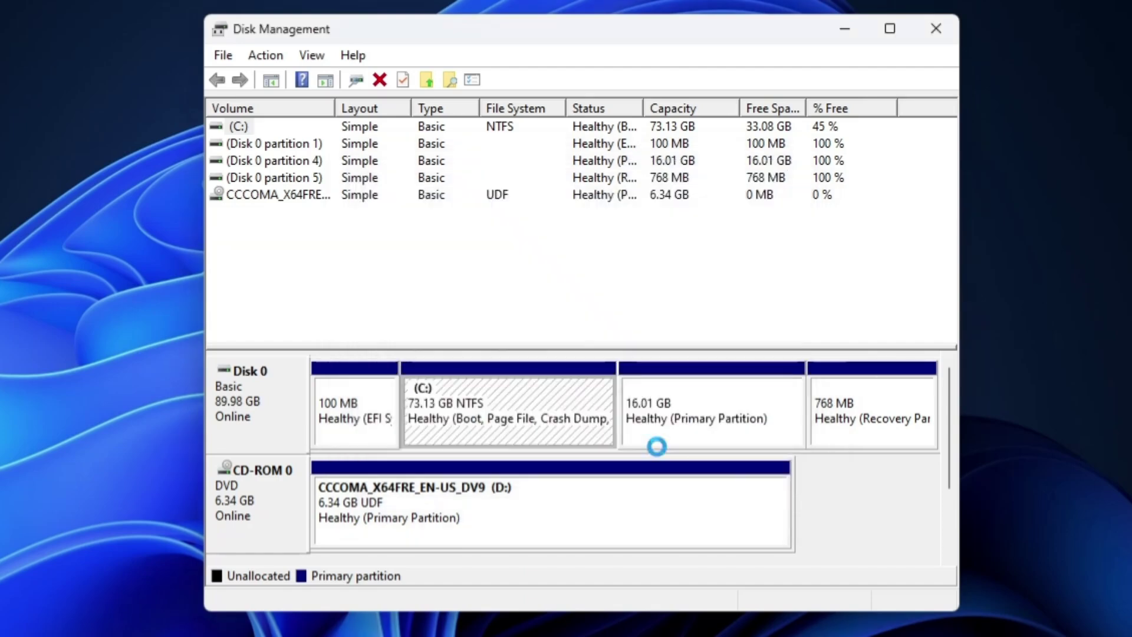
Create a simple volume from the unallocated space with the default size and letter, labelled MINT.
{"action": "left_click", "coordinate": [599, 407]}
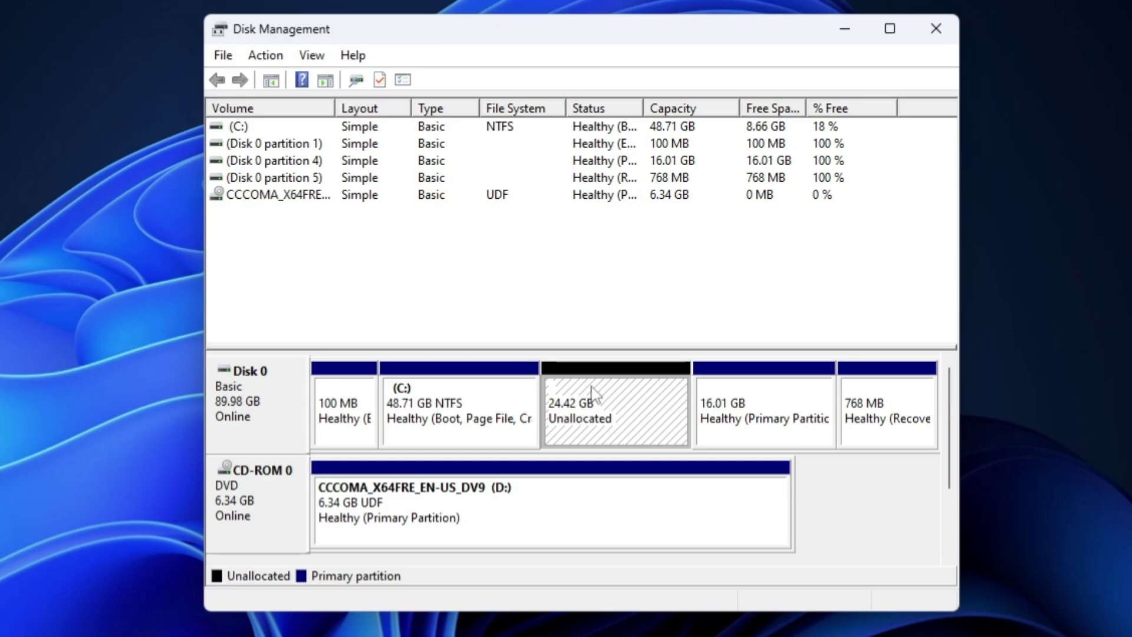
{"action": "right_click", "coordinate": [592, 398]}
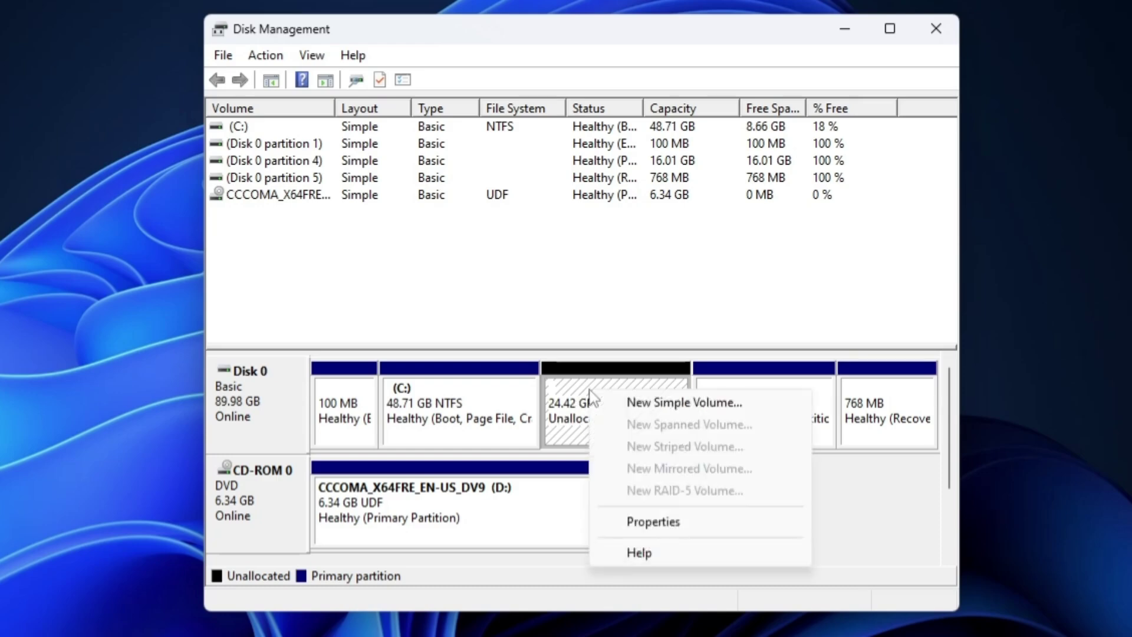
{"action": "left_click", "coordinate": [627, 406]}
{"action": "left_click", "coordinate": [601, 487]}
{"action": "left_click", "coordinate": [601, 486]}
{"action": "left_click", "coordinate": [605, 490]}
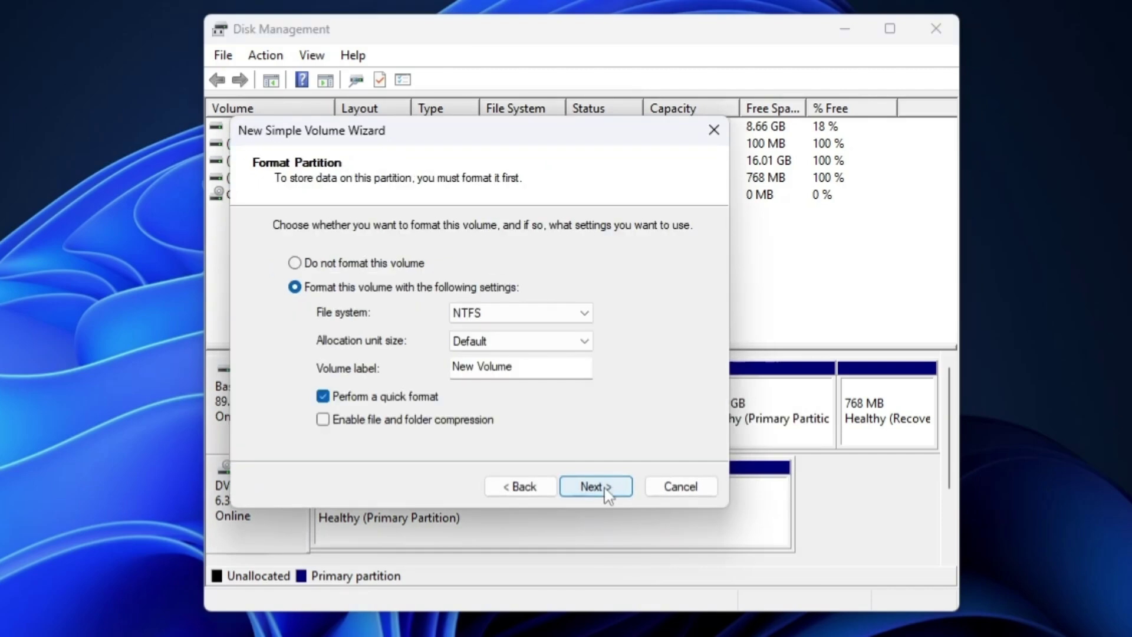
{"action": "key", "text": "Tab"}
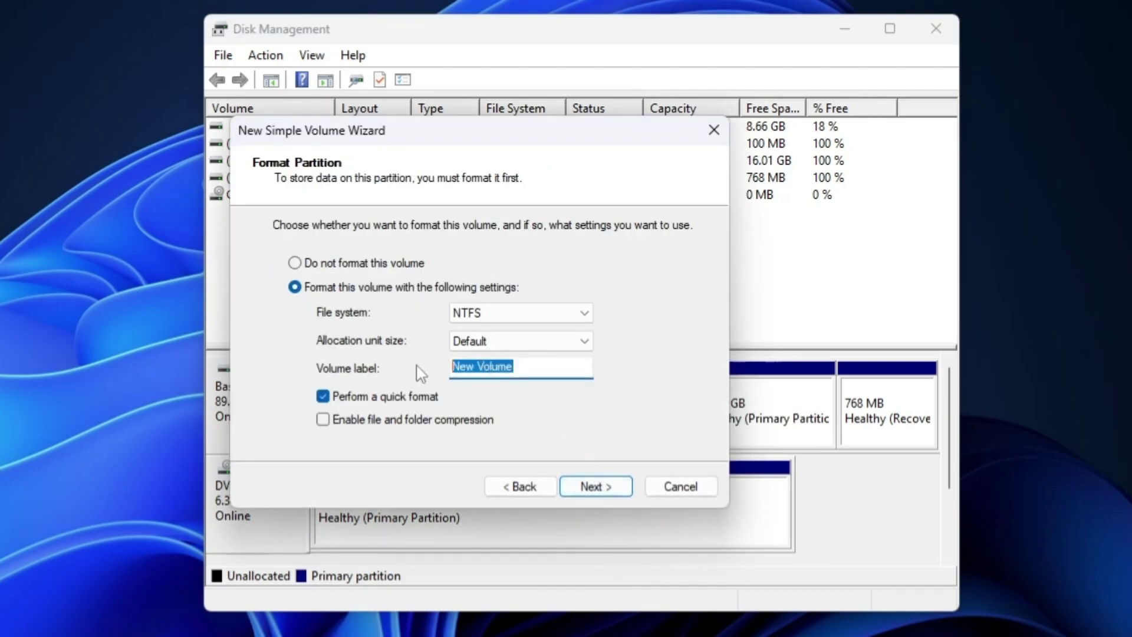
{"action": "type", "text": "MINT"}
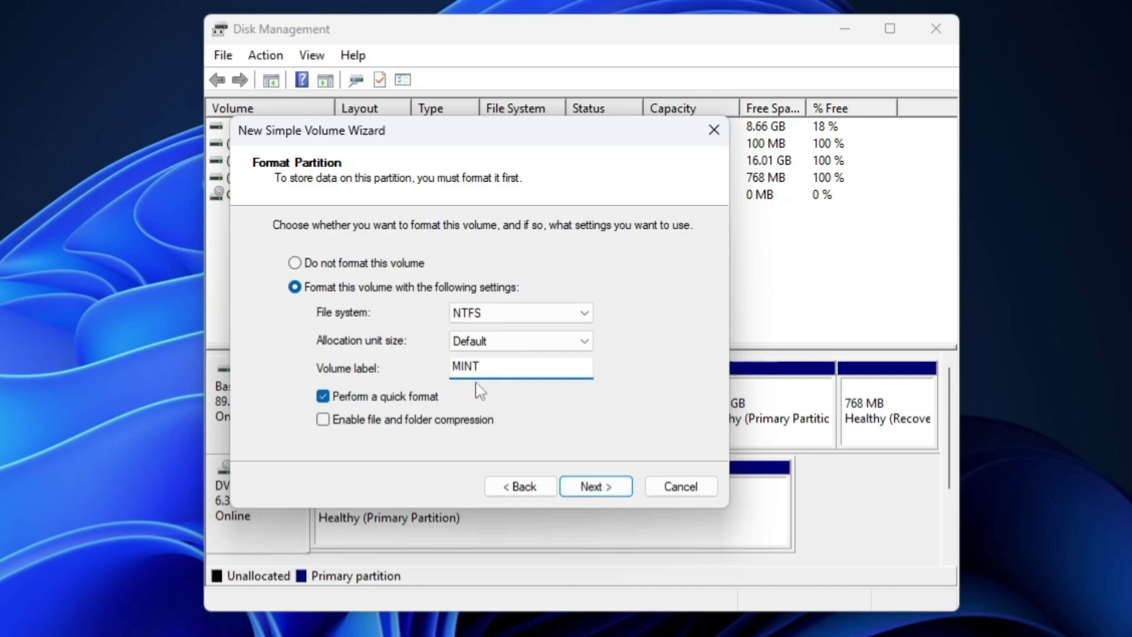
{"action": "left_click", "coordinate": [595, 487]}
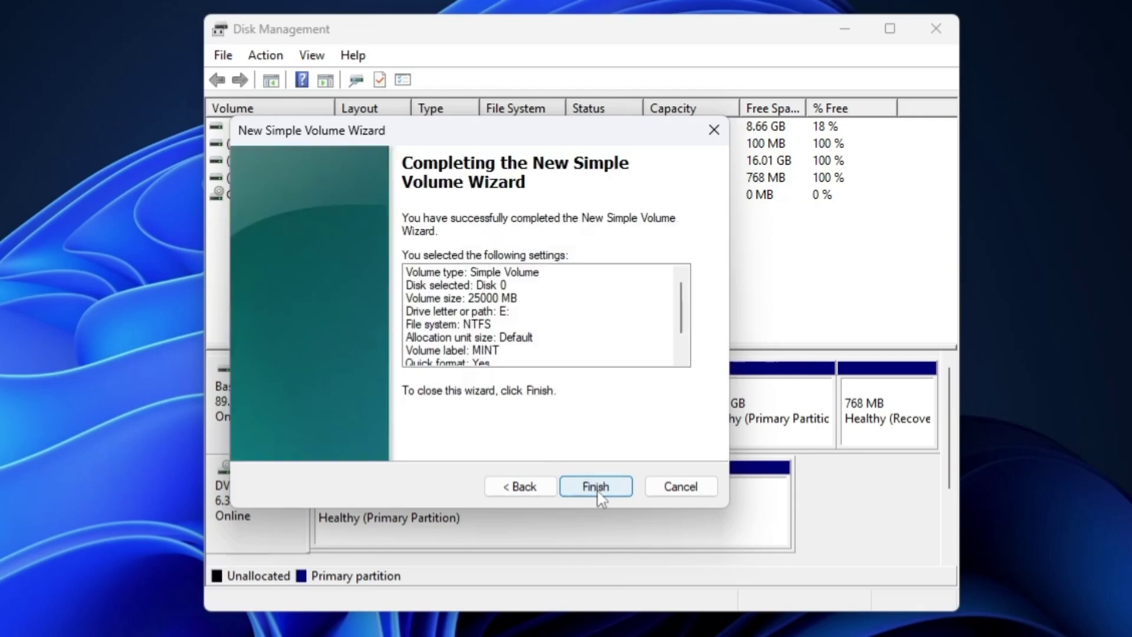
{"action": "left_click", "coordinate": [598, 487]}
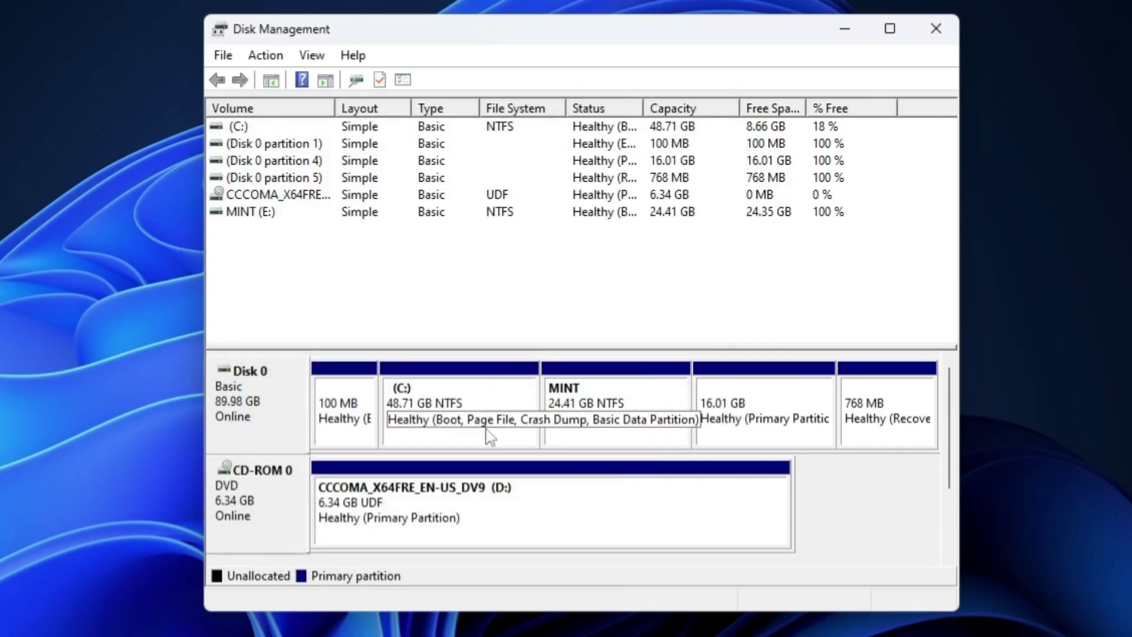
Check the MINT (E:) drive in File Explorer, then minimize Explorer and close Disk Management.
{"action": "key", "text": "super+e"}
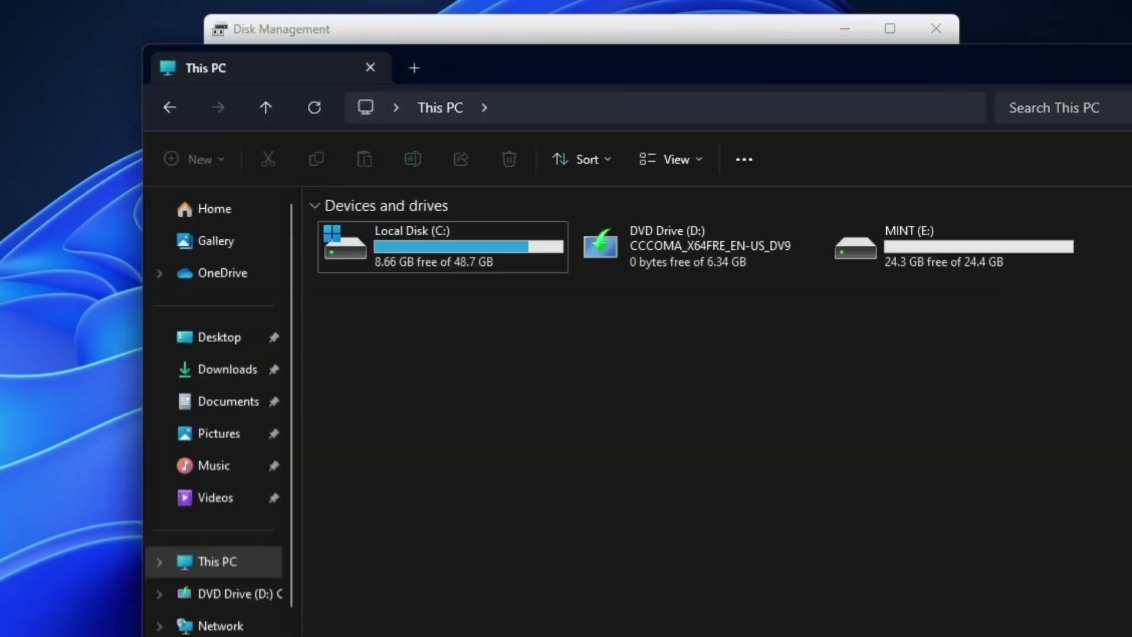
{"action": "left_click_drag", "start_coordinate": [769, 65], "coordinate": [561, 38]}
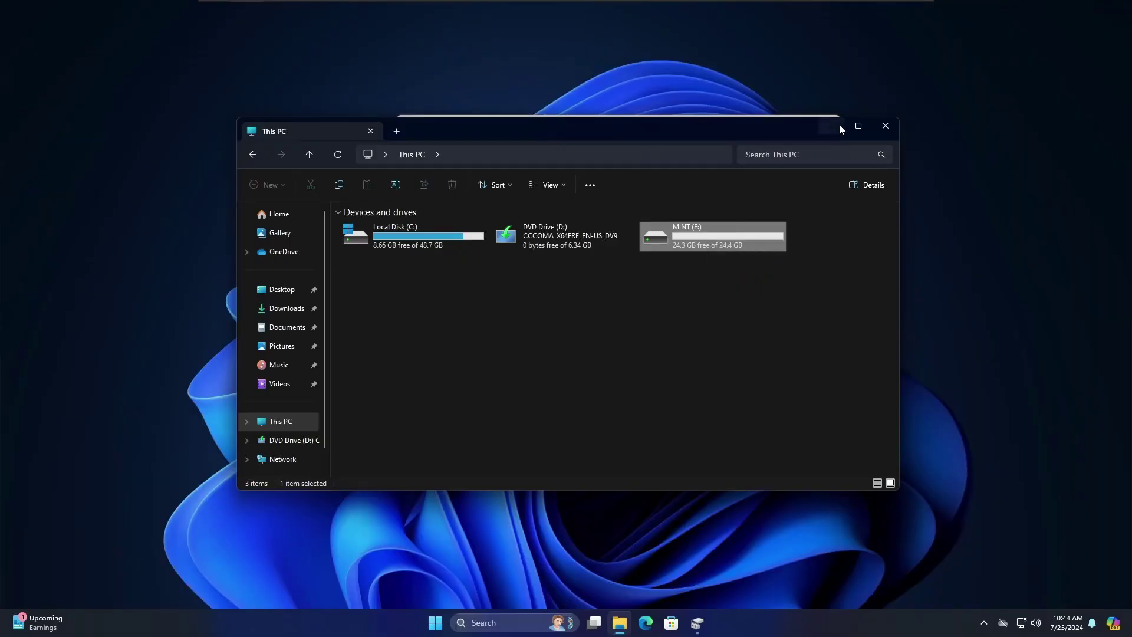
{"action": "left_click", "coordinate": [840, 125]}
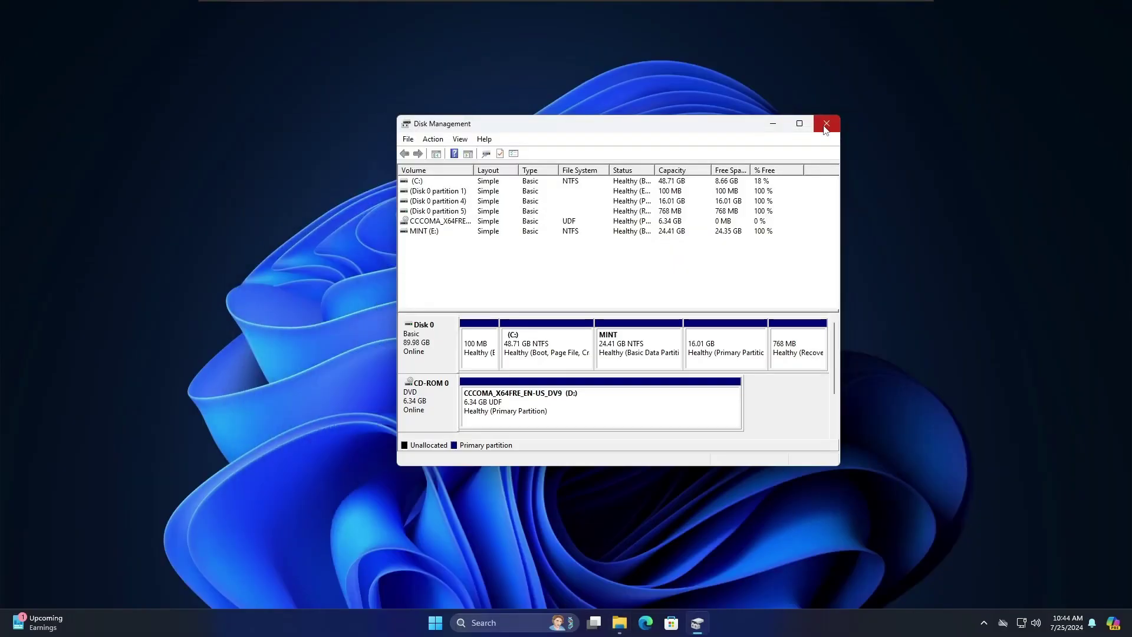
{"action": "left_click", "coordinate": [823, 127]}
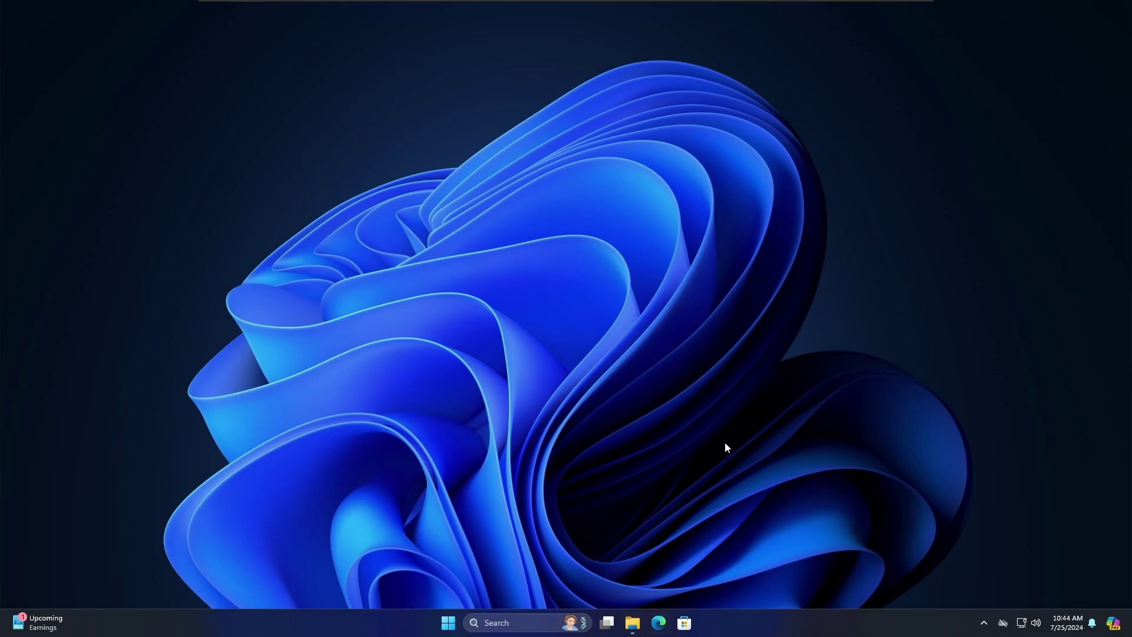
Search the web for Linux Mint in Microsoft Edge.
{"action": "left_click", "coordinate": [658, 623]}
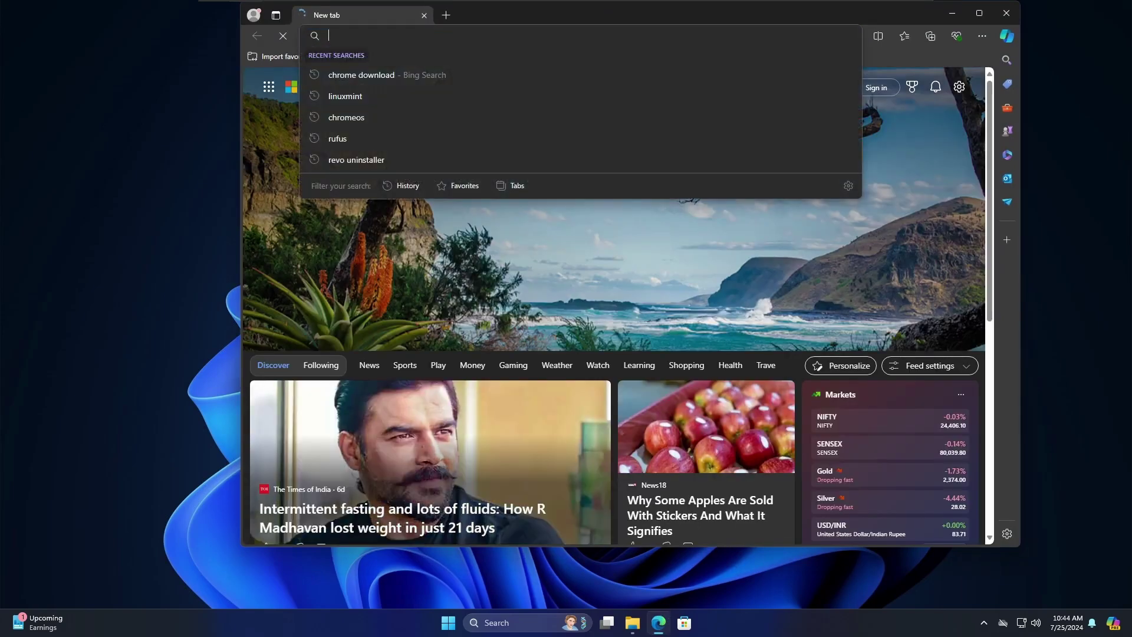
{"action": "type", "text": "llinu"}
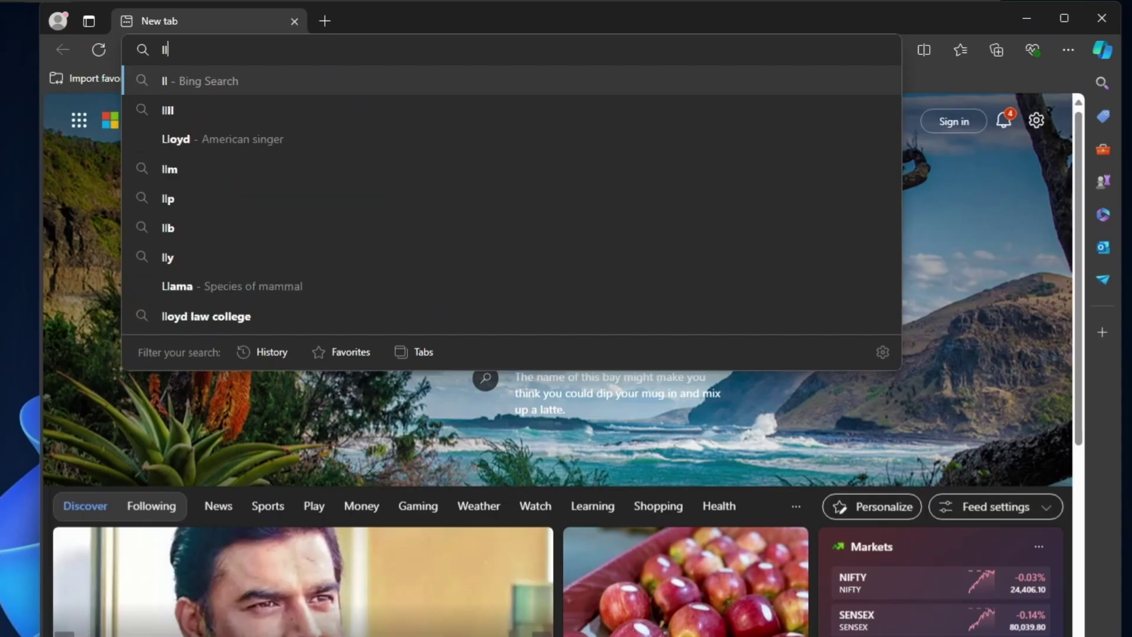
{"action": "type", "text": "x int"}
{"action": "key", "text": "Return"}
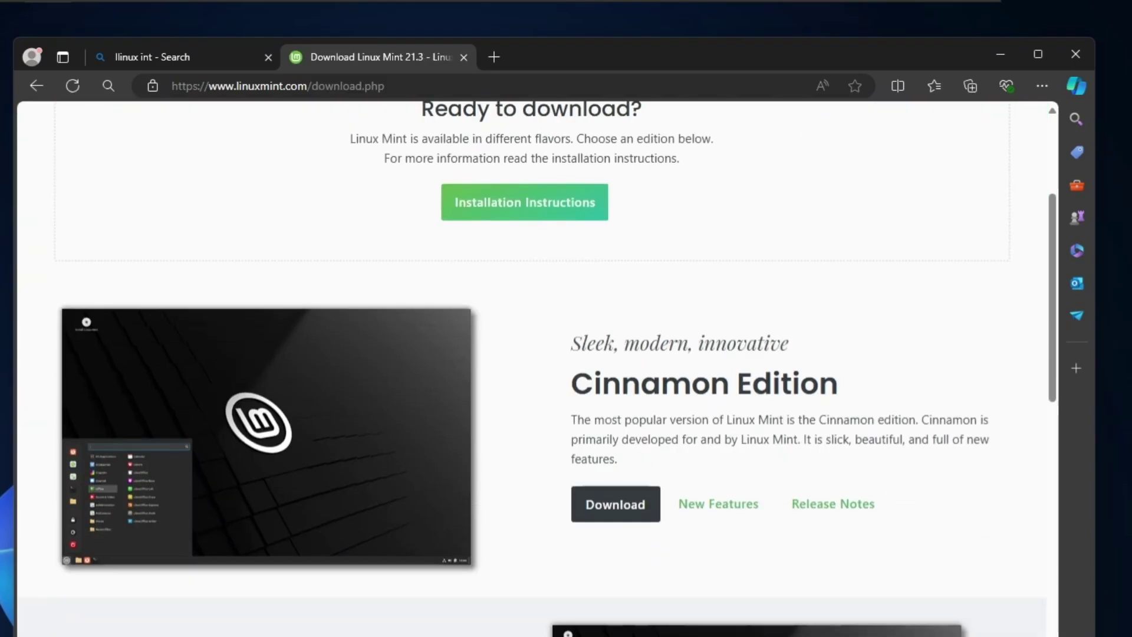
{"action": "scroll", "coordinate": [674, 412], "scroll_direction": "down", "scroll_amount": 5}
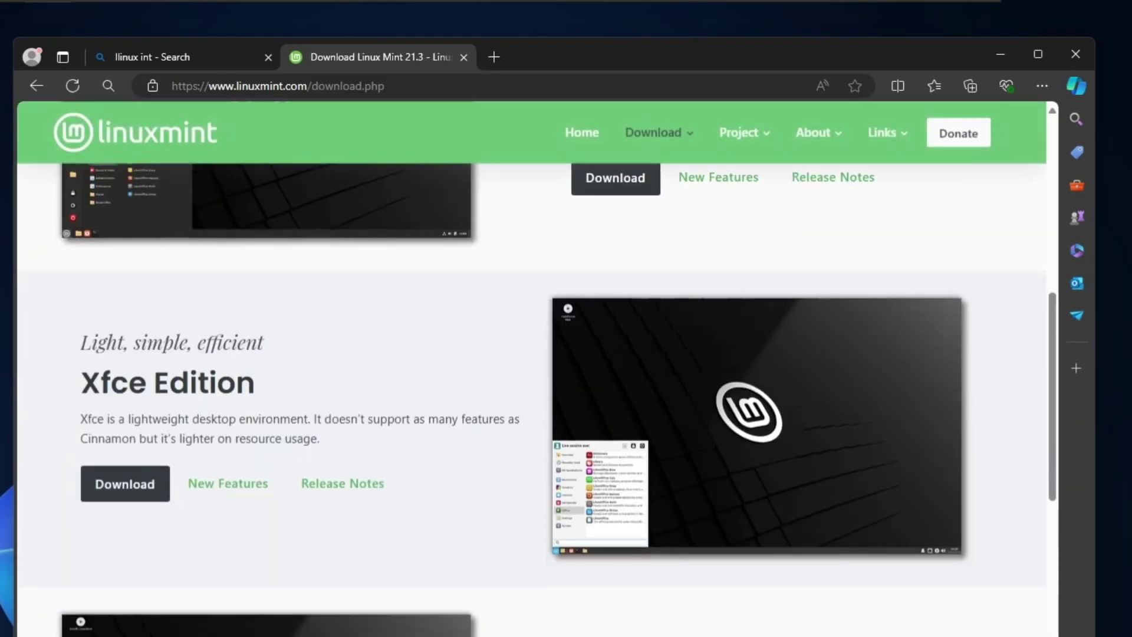
{"action": "scroll", "coordinate": [176, 415], "scroll_direction": "down", "scroll_amount": 3}
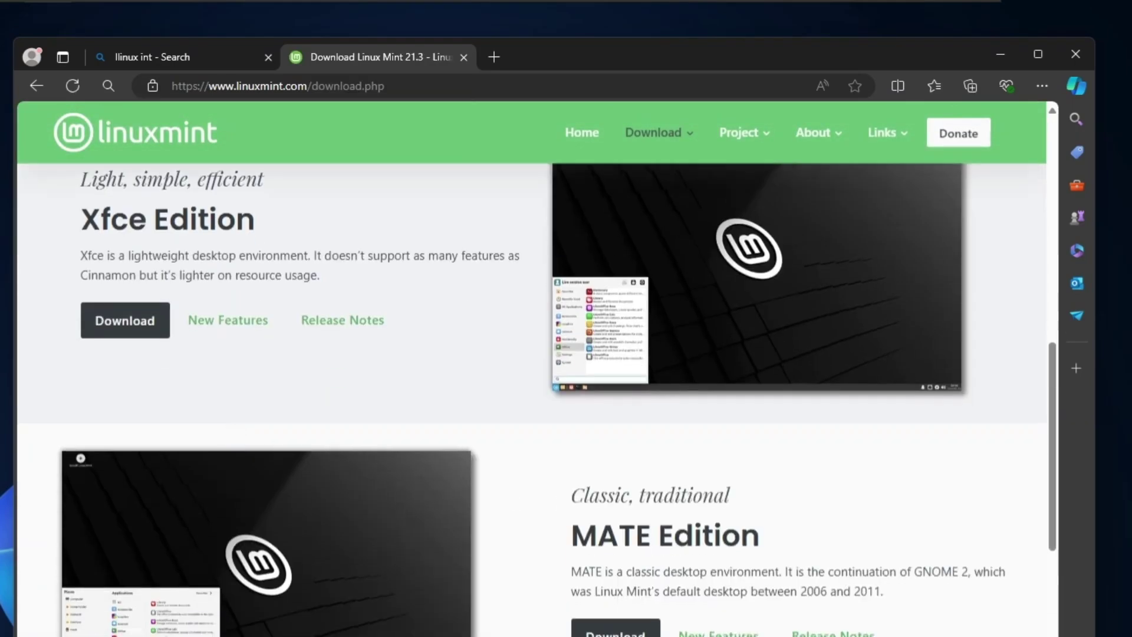
{"action": "scroll", "coordinate": [705, 558], "scroll_direction": "up", "scroll_amount": 6}
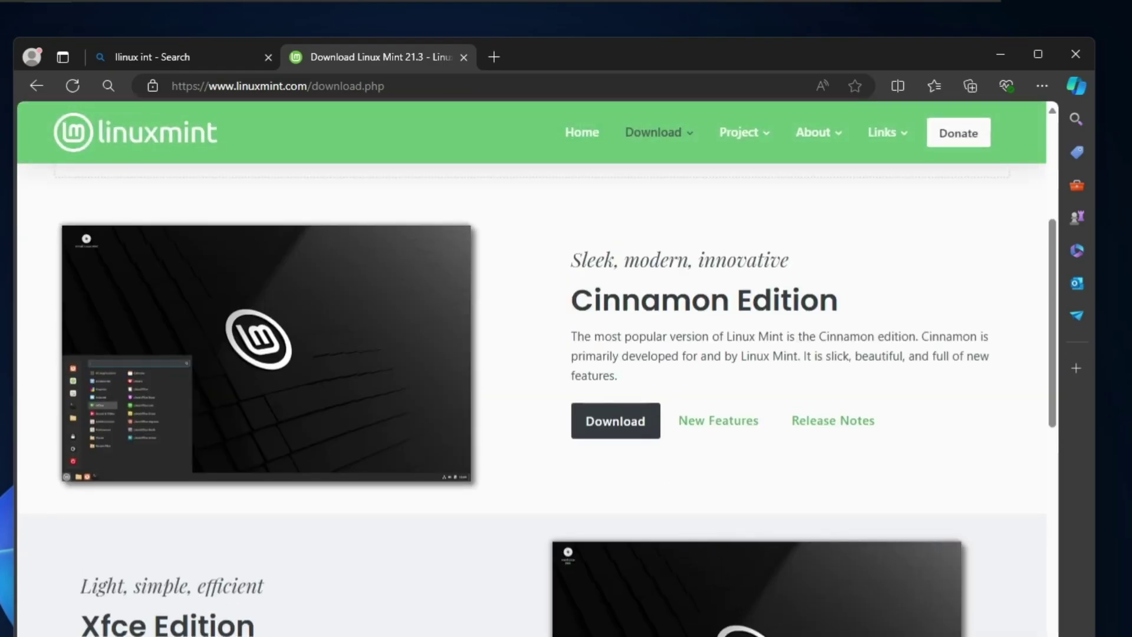
Download the Linux Mint 21.3 Cinnamon ISO from the Manitoba Unix User Group mirror.
{"action": "left_click", "coordinate": [615, 420]}
{"action": "scroll", "coordinate": [600, 419], "scroll_direction": "down", "scroll_amount": 13}
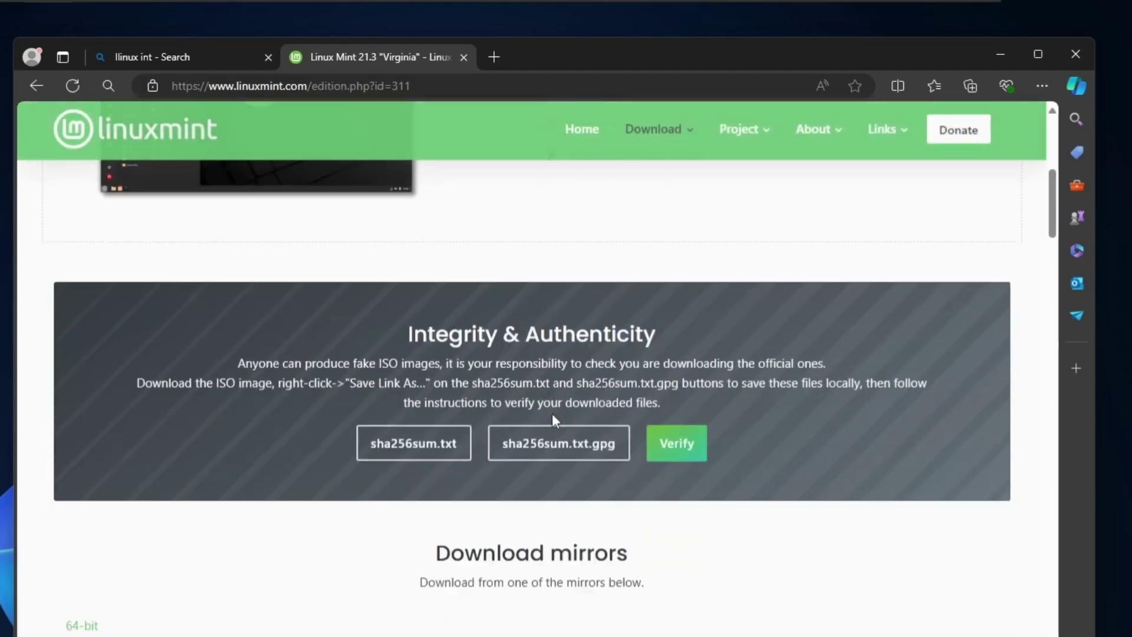
{"action": "scroll", "coordinate": [536, 423], "scroll_direction": "down", "scroll_amount": 3}
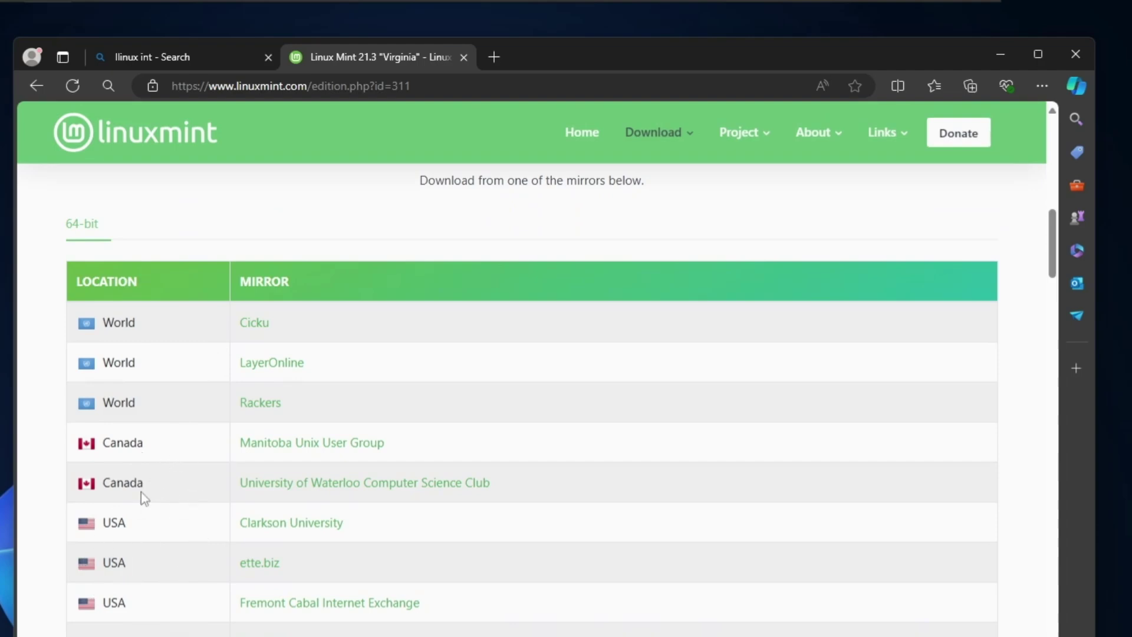
{"action": "left_click", "coordinate": [295, 453]}
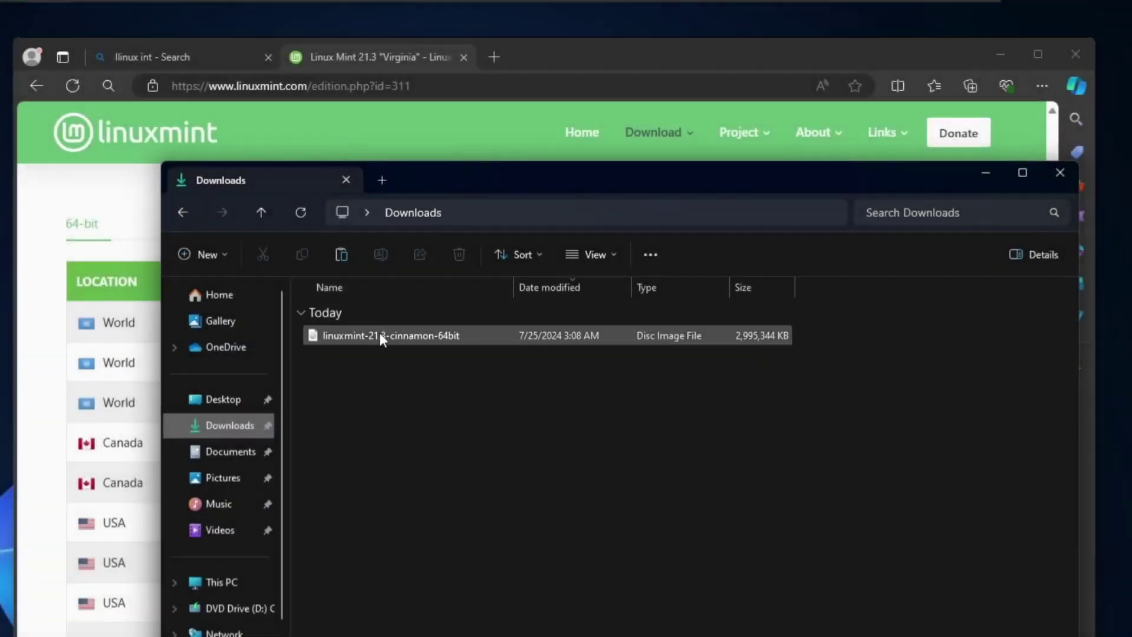
{"action": "left_click", "coordinate": [380, 336]}
Search for rufus in a new tab and open the official Rufus website.
{"action": "left_click", "coordinate": [494, 58]}
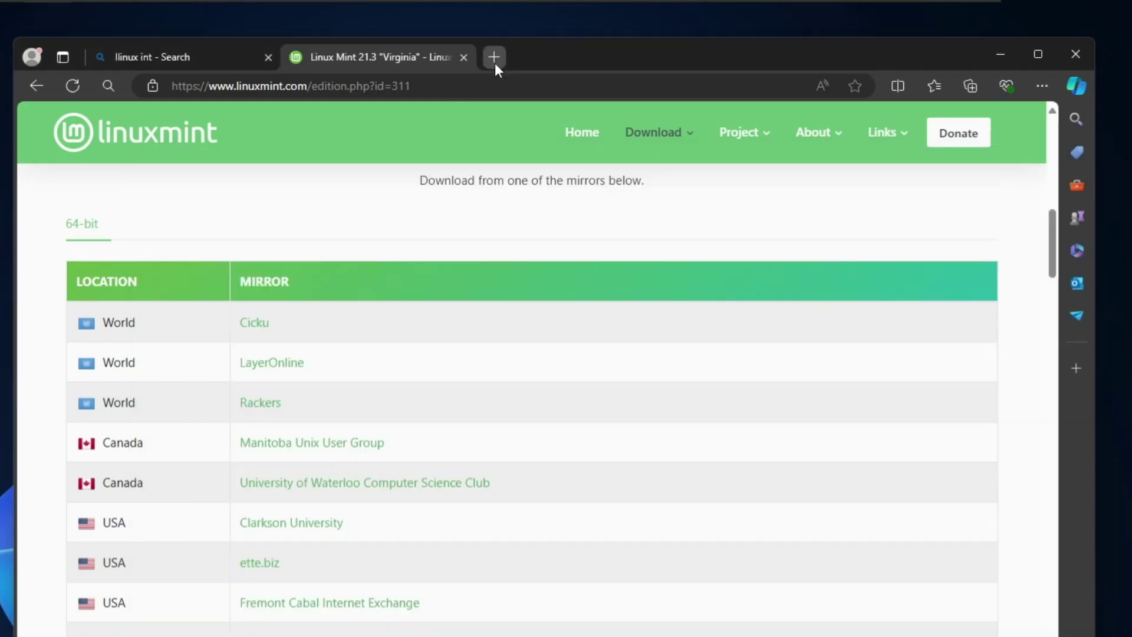
{"action": "type", "text": "rufus"}
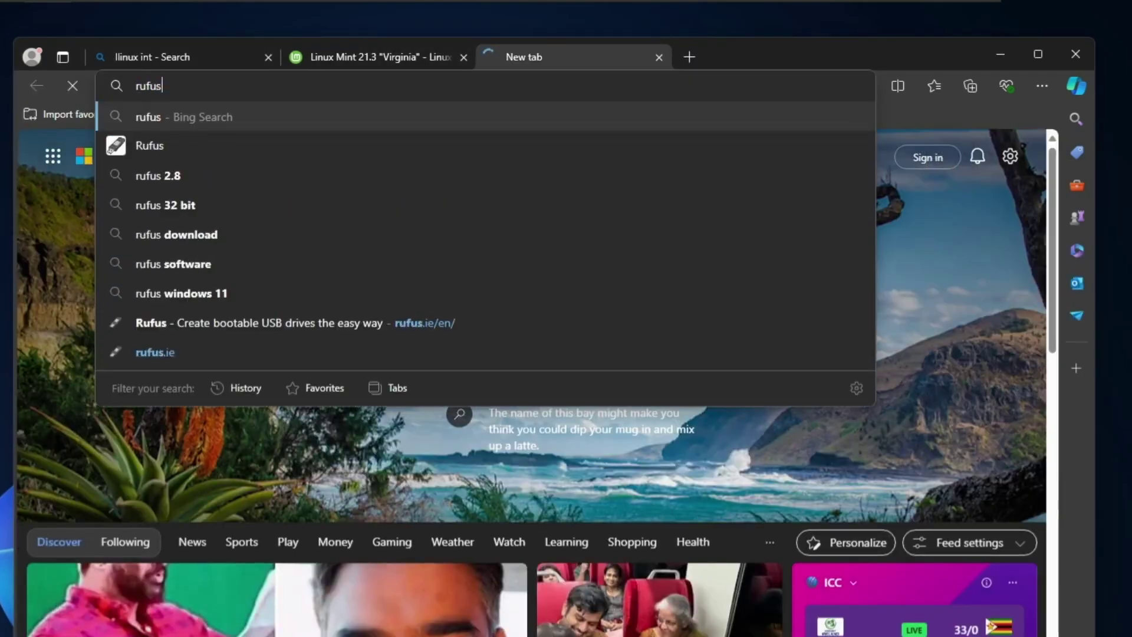
{"action": "key", "text": "Return"}
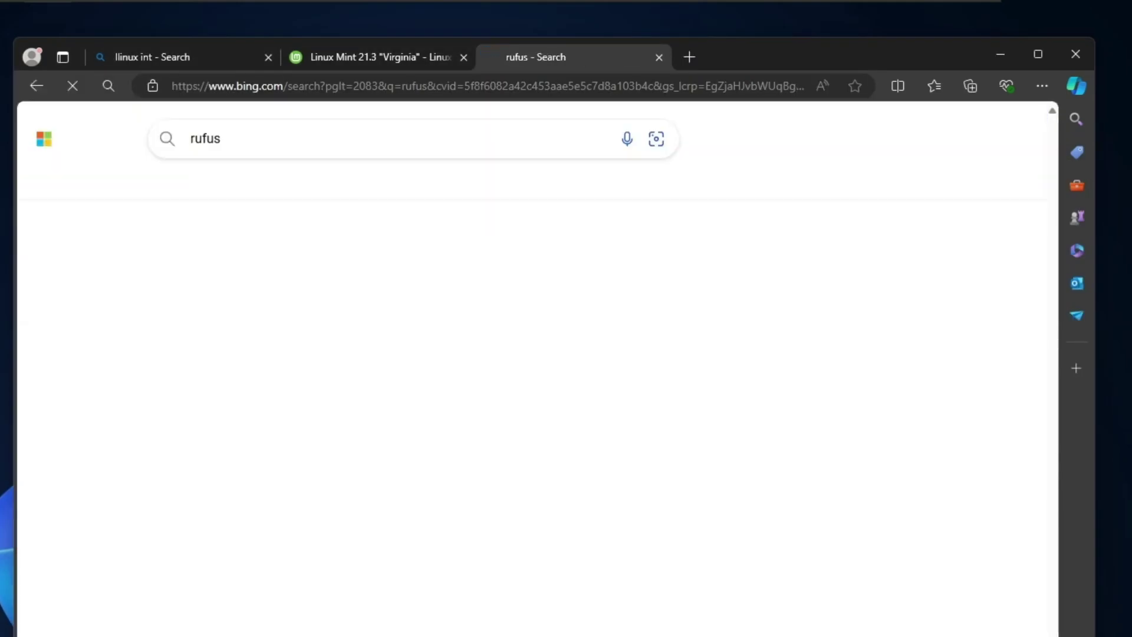
{"action": "left_click", "coordinate": [256, 584]}
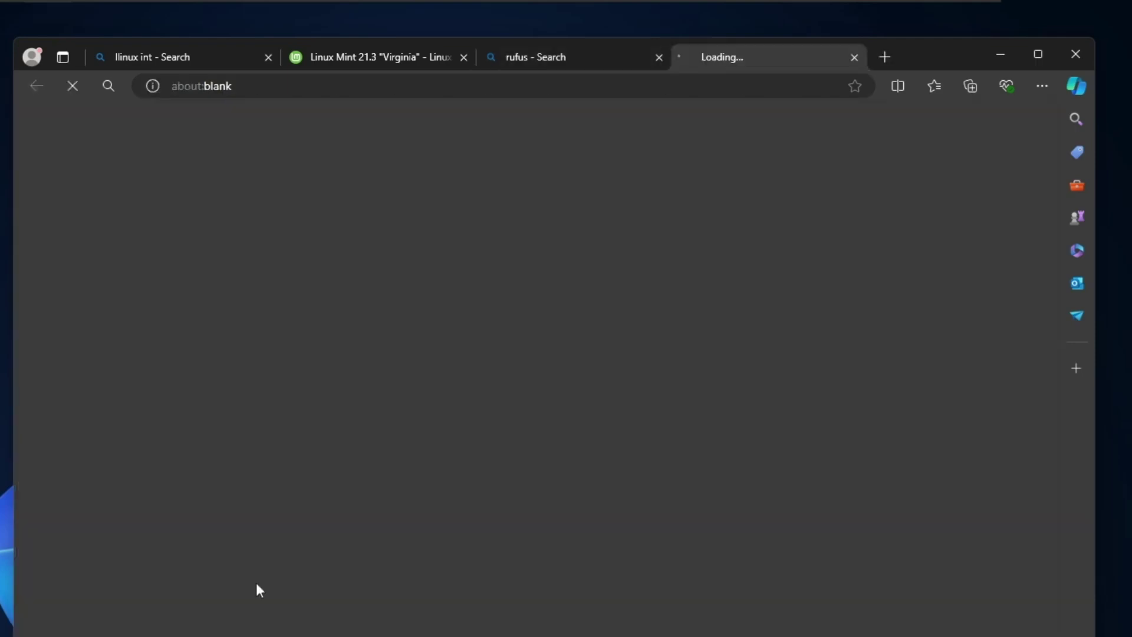
Download rufus-4.5.exe and run it with administrator permission.
{"action": "scroll", "coordinate": [348, 516], "scroll_direction": "down", "scroll_amount": 10}
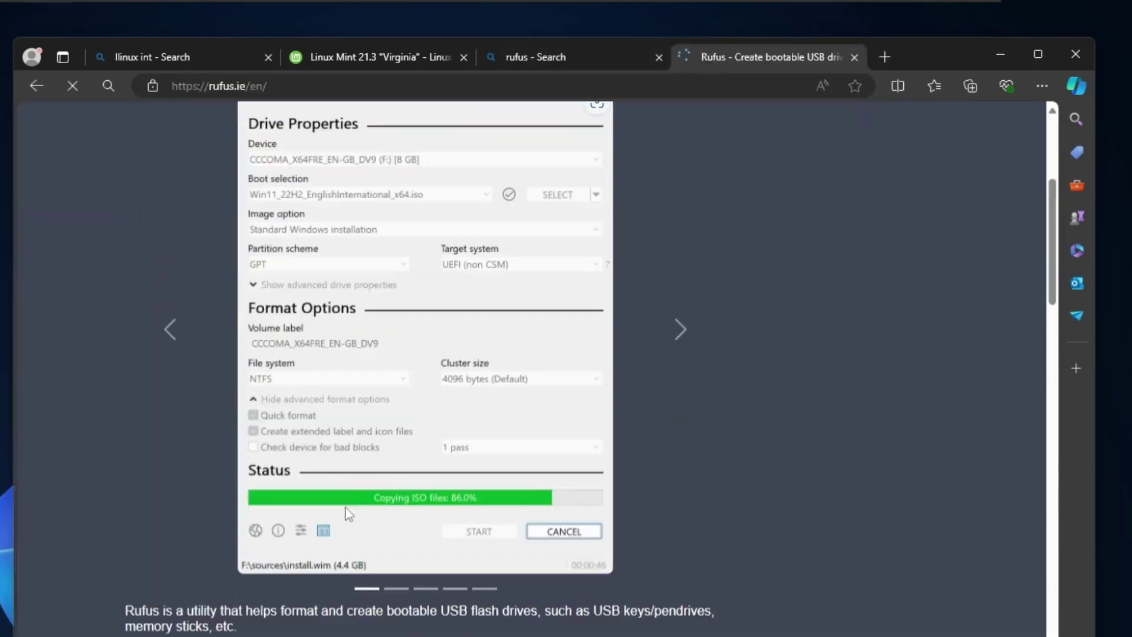
{"action": "scroll", "coordinate": [345, 507], "scroll_direction": "down", "scroll_amount": 3}
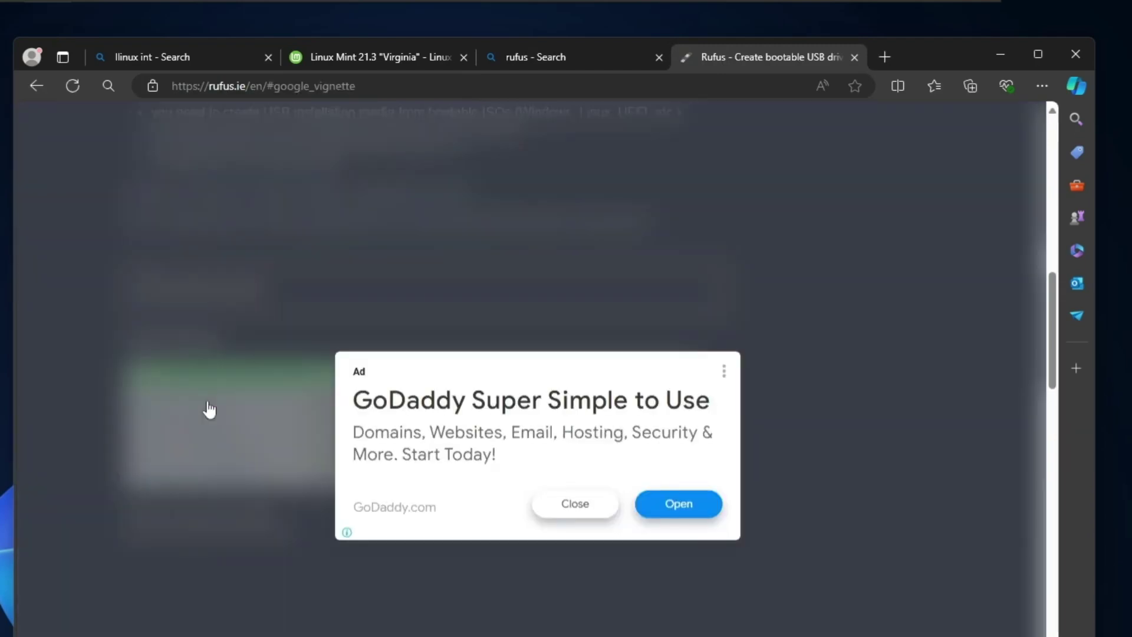
{"action": "left_click", "coordinate": [579, 508]}
{"action": "left_click", "coordinate": [766, 152]}
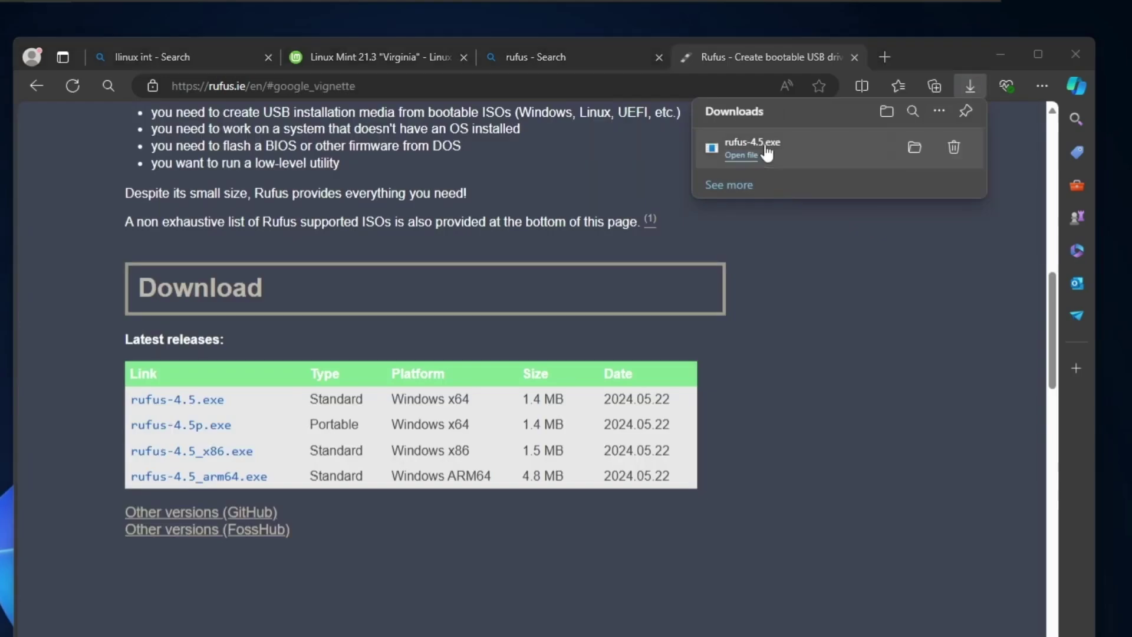
{"action": "left_click", "coordinate": [443, 577]}
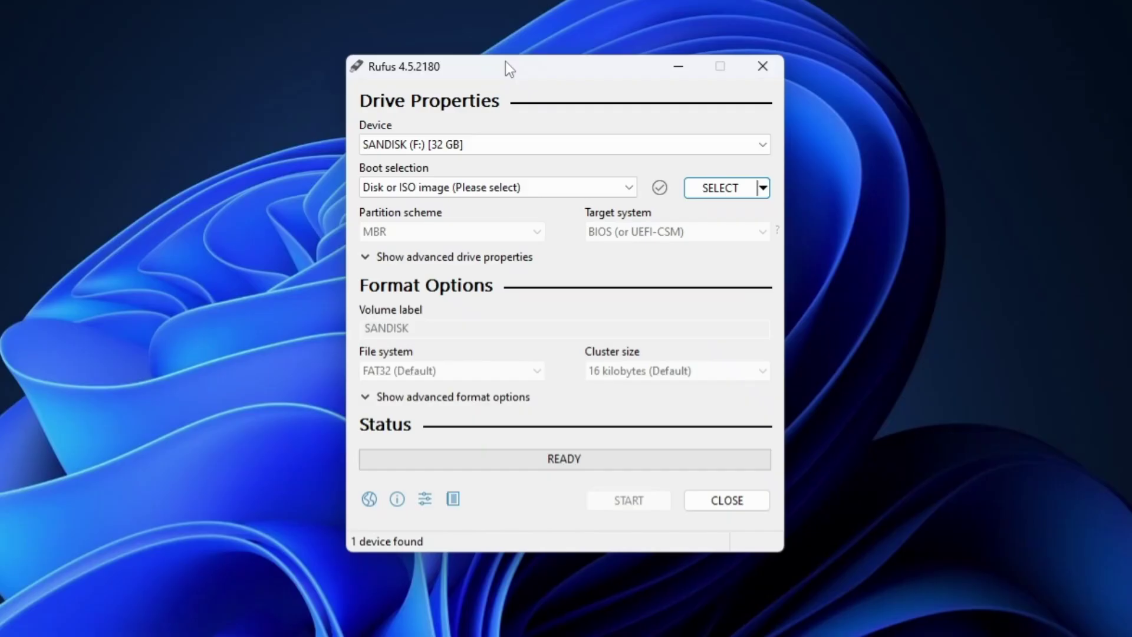
Load linuxmint-21.3-cinnamon-64bit.iso as the disc image in Rufus.
{"action": "left_click_drag", "start_coordinate": [504, 61], "coordinate": [507, 112]}
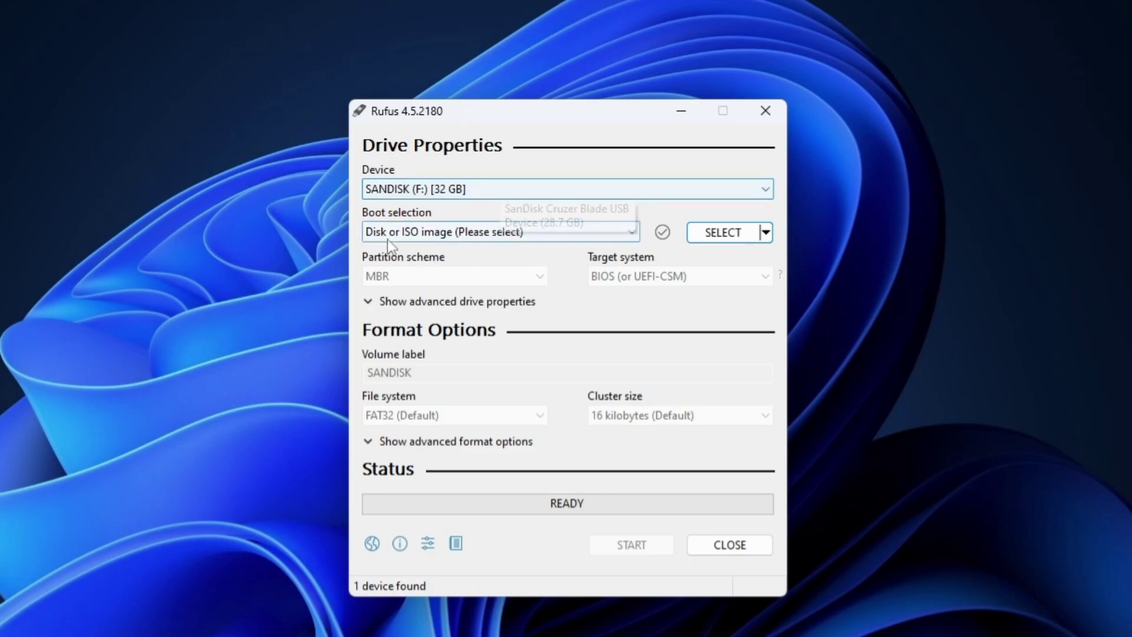
{"action": "left_click", "coordinate": [737, 235]}
{"action": "left_click", "coordinate": [613, 296]}
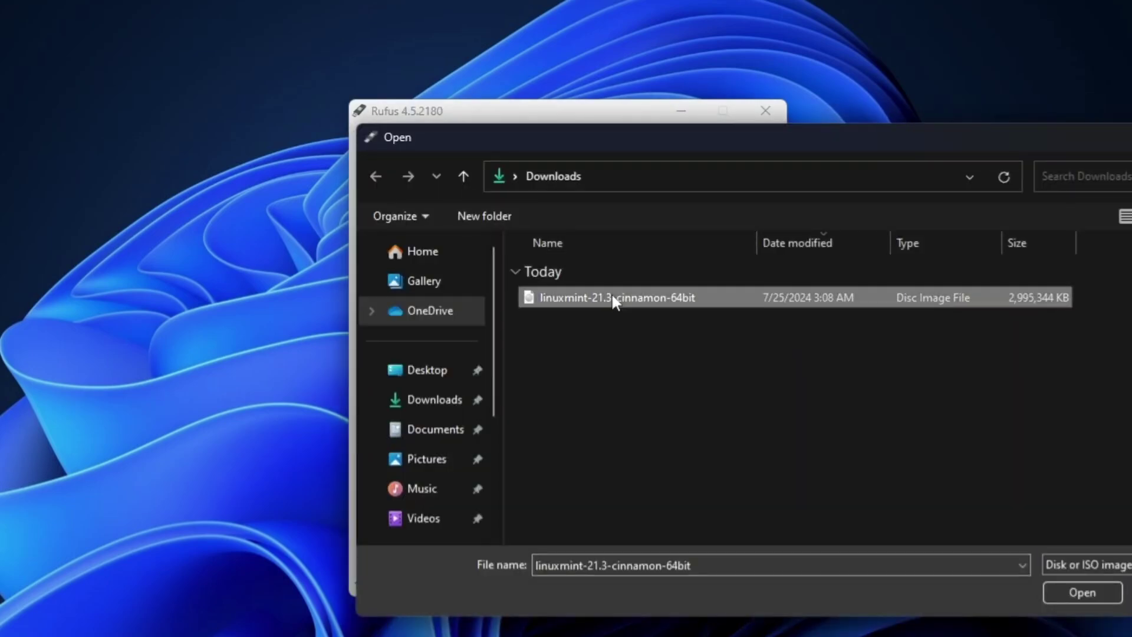
{"action": "left_click", "coordinate": [1083, 592]}
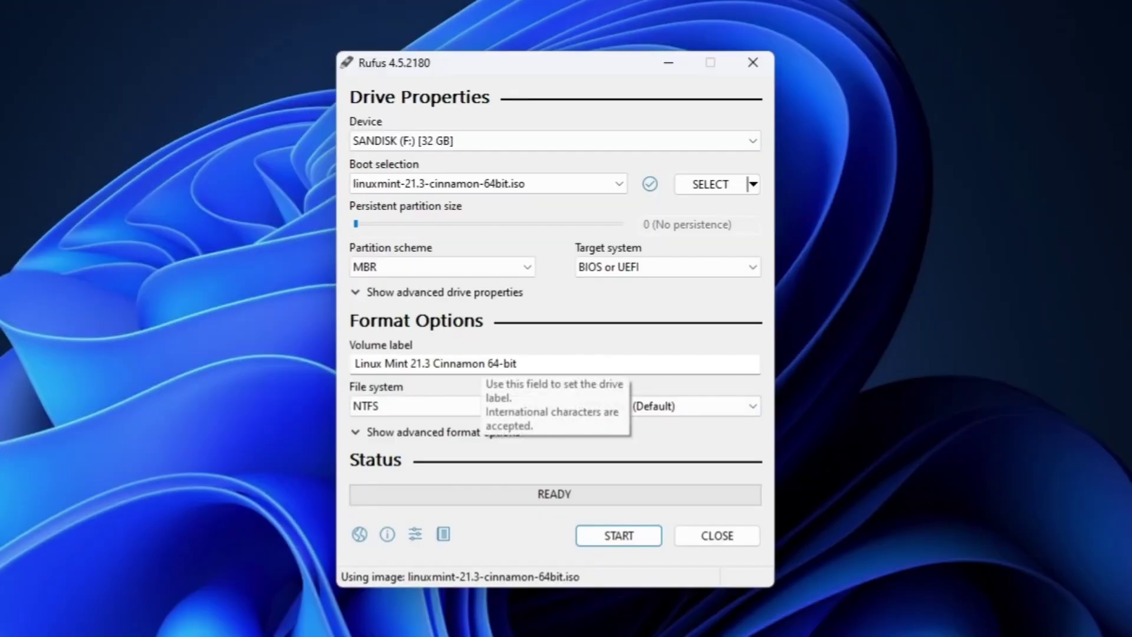
Write the image in ISO Image mode, accepting Syslinux download and data erasure, then close Rufus.
{"action": "left_click", "coordinate": [626, 536]}
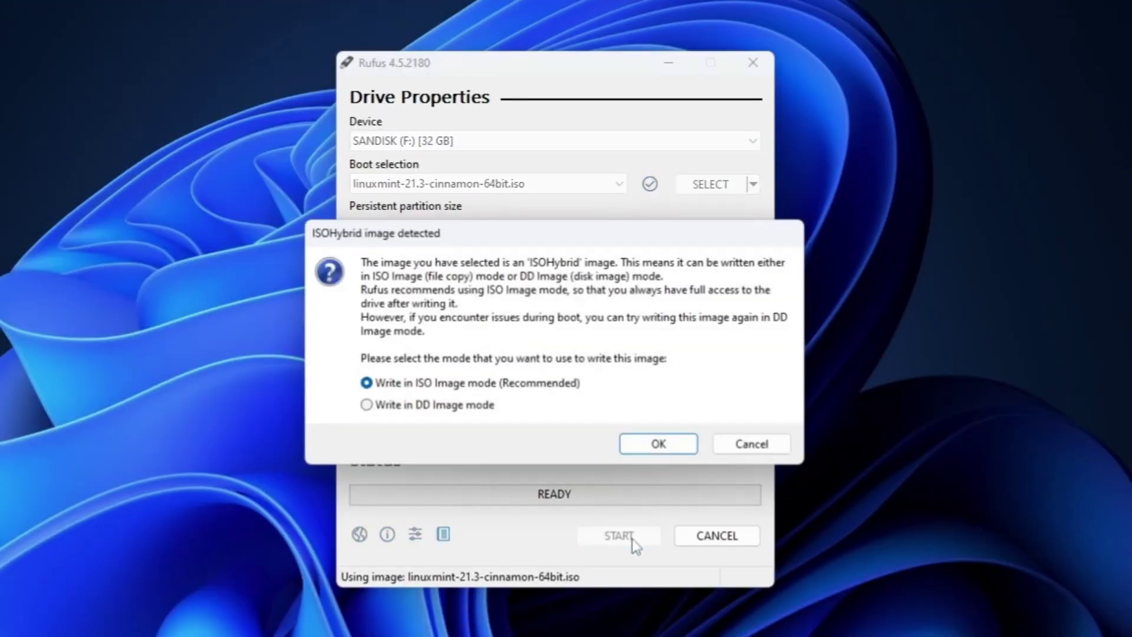
{"action": "left_click", "coordinate": [658, 449]}
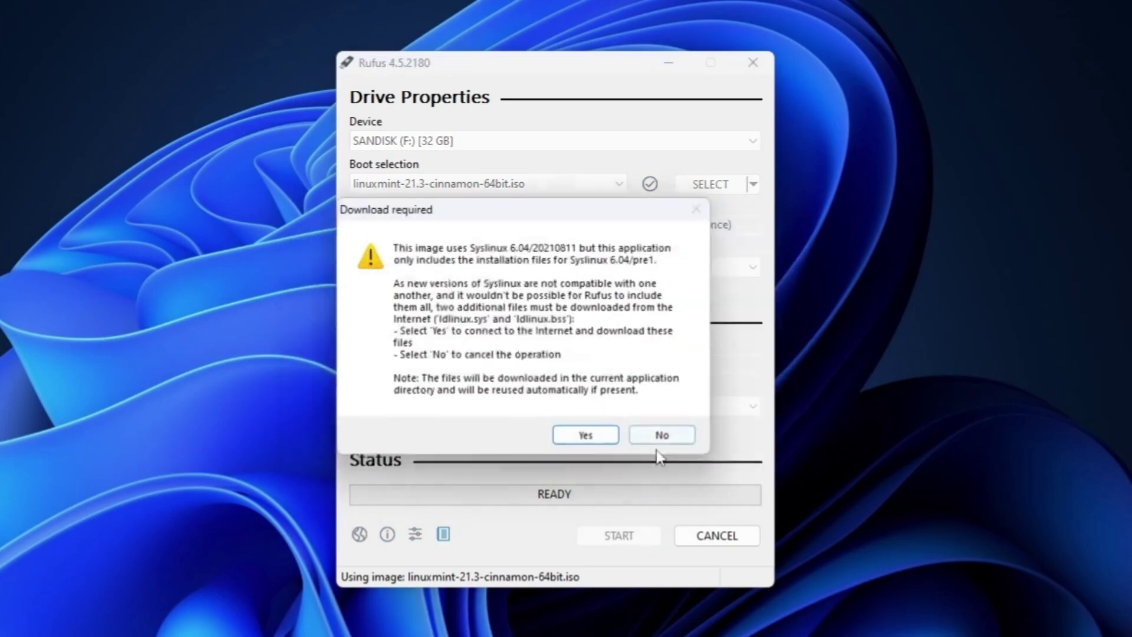
{"action": "left_click", "coordinate": [581, 442]}
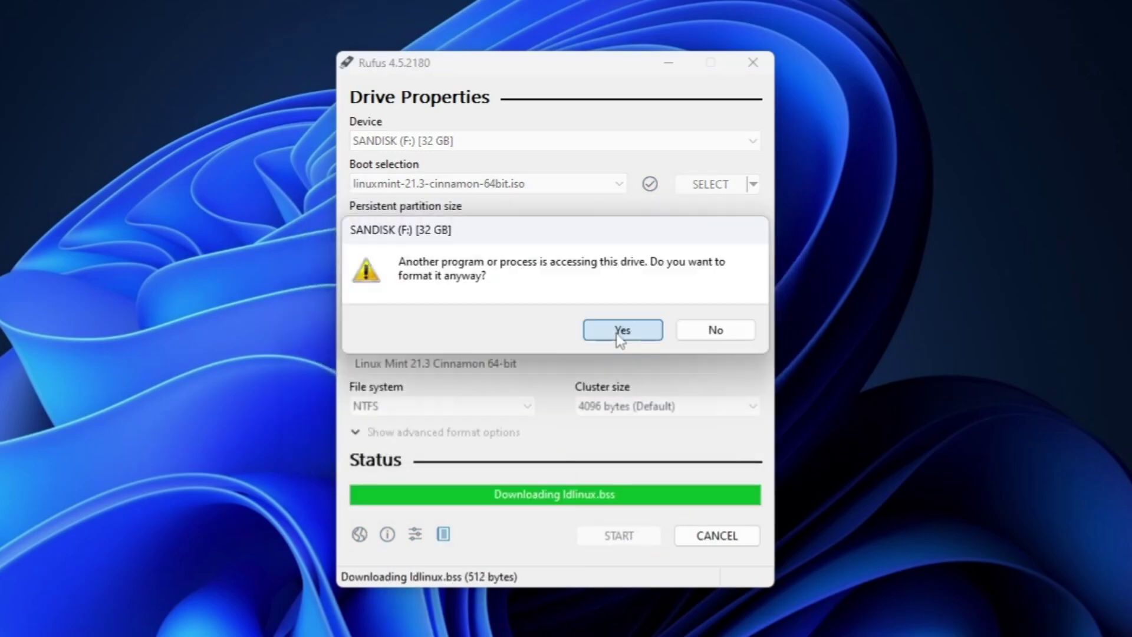
{"action": "left_click", "coordinate": [618, 333]}
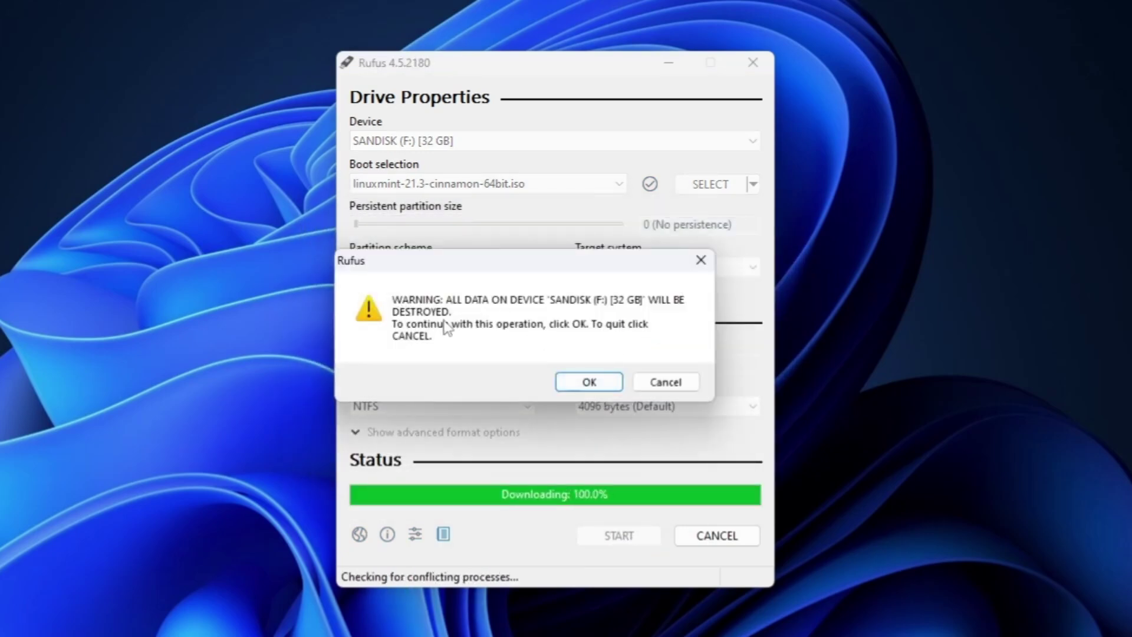
{"action": "left_click", "coordinate": [589, 383]}
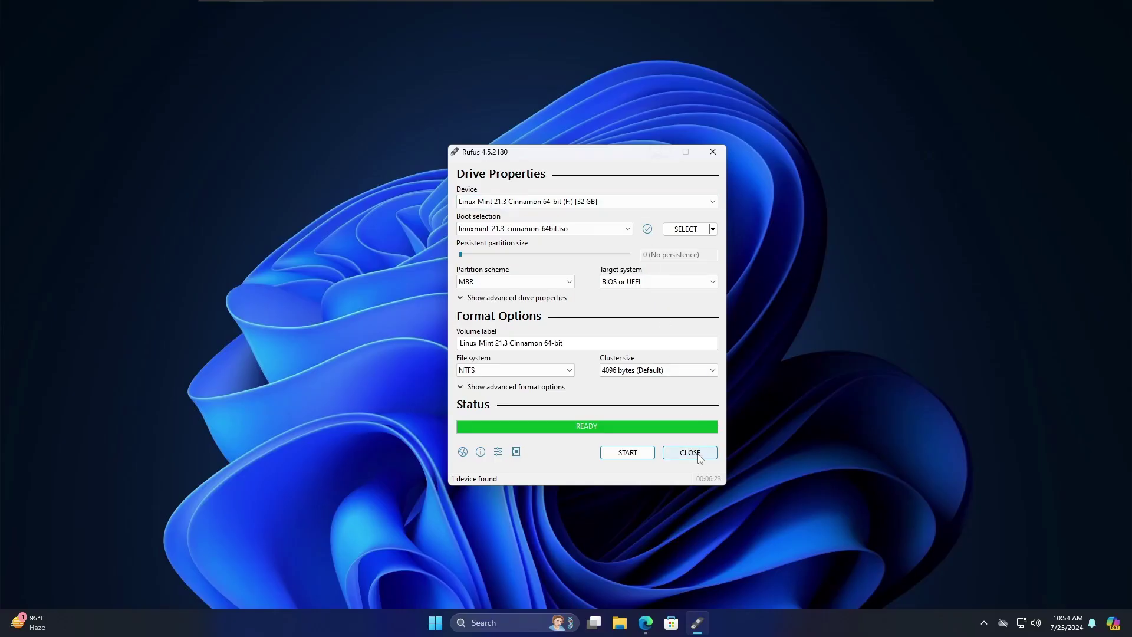
{"action": "left_click", "coordinate": [691, 452]}
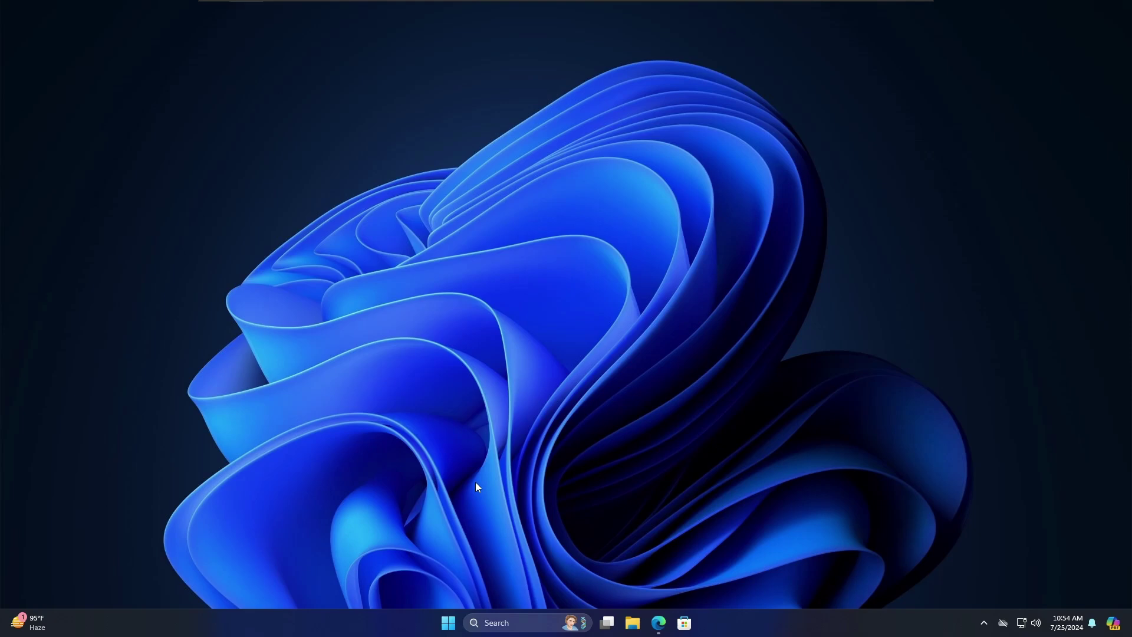
Restart Windows from the Start menu's power options.
{"action": "left_click", "coordinate": [449, 622]}
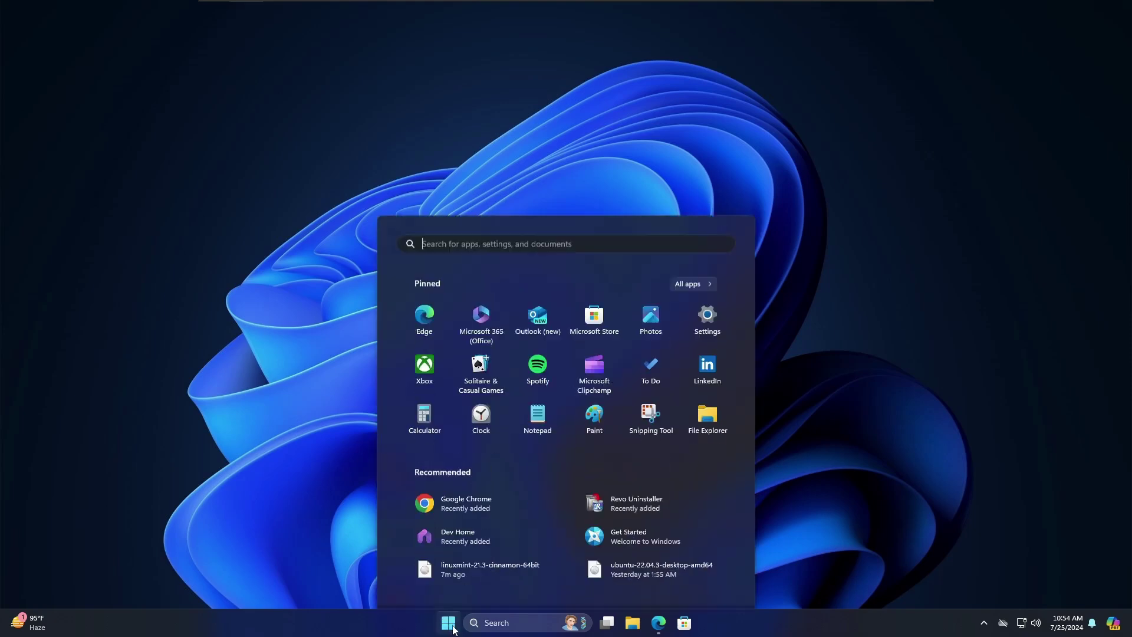
{"action": "left_click", "coordinate": [720, 582]}
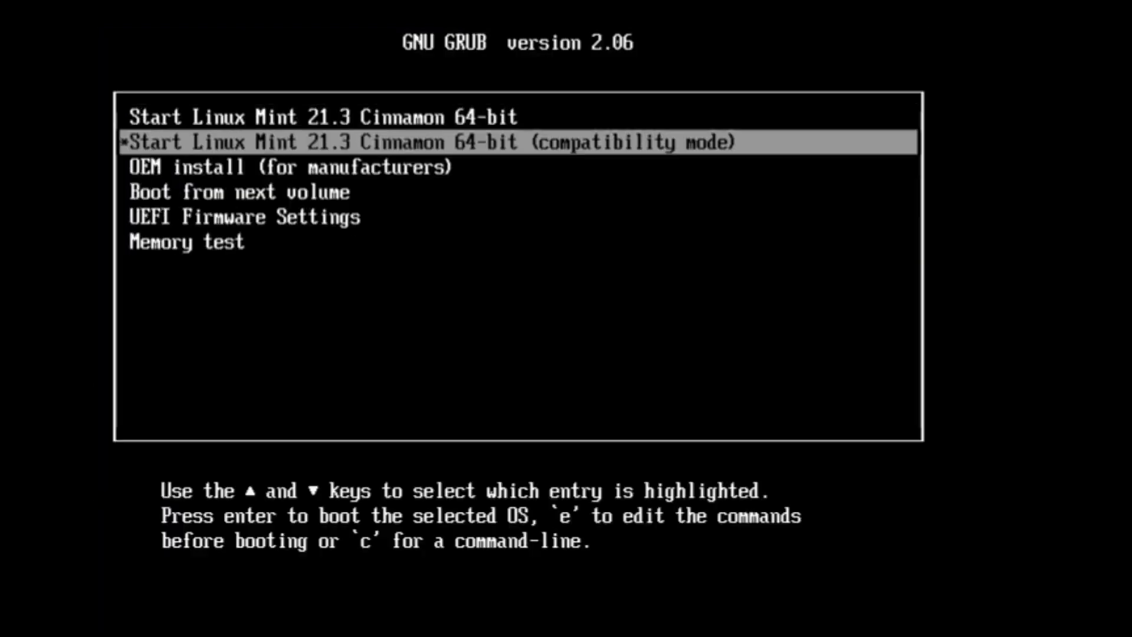
Highlight the Start Linux Mint 21.3 Cinnamon 64-bit entry in GRUB.
{"action": "key", "text": "Up"}
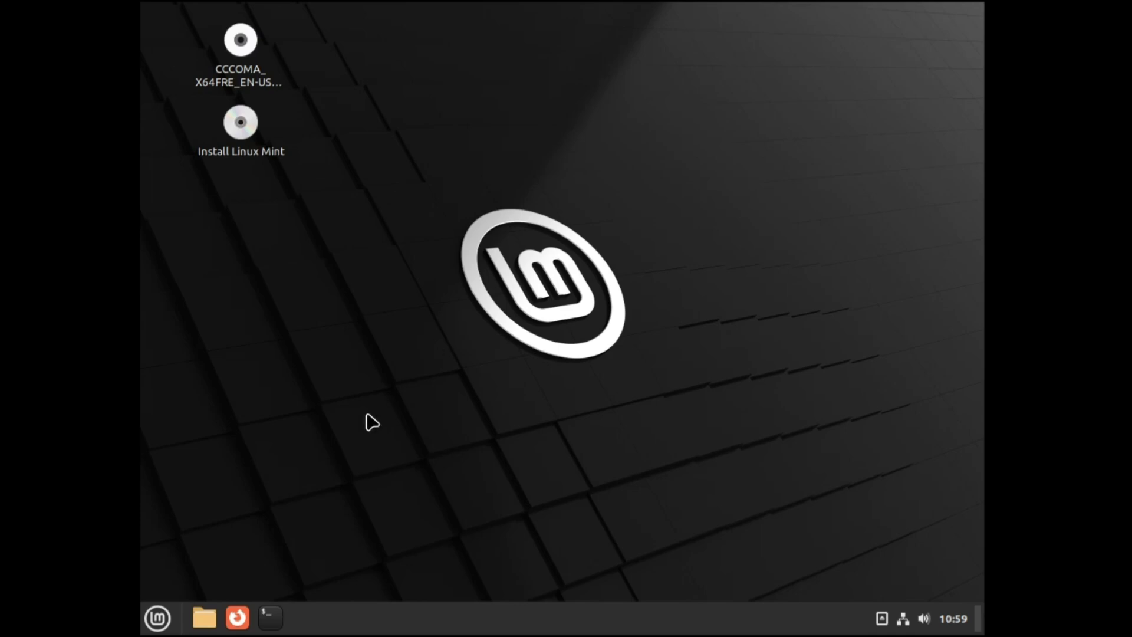
{"action": "left_click", "coordinate": [158, 619]}
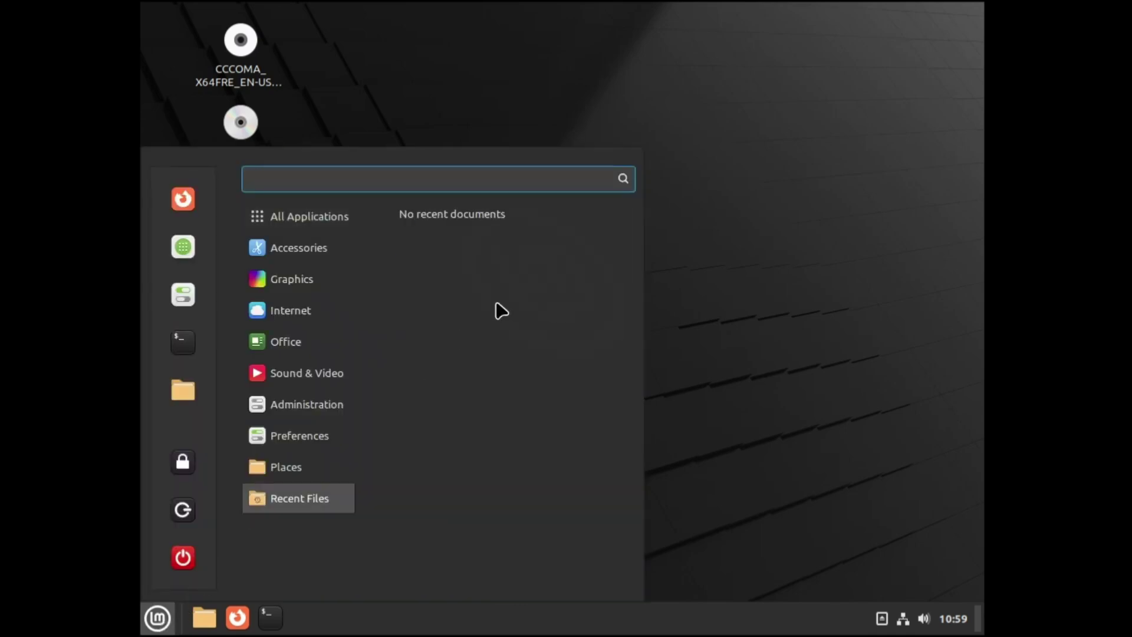
{"action": "mouse_move", "coordinate": [306, 318]}
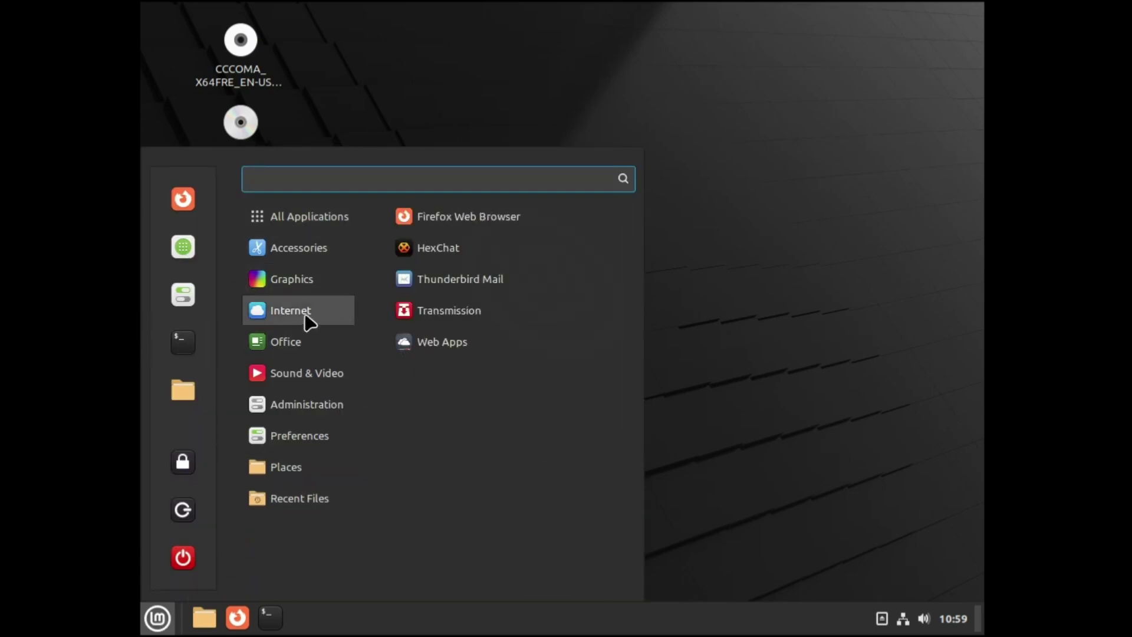
{"action": "left_click", "coordinate": [709, 391]}
{"action": "left_click", "coordinate": [881, 618]}
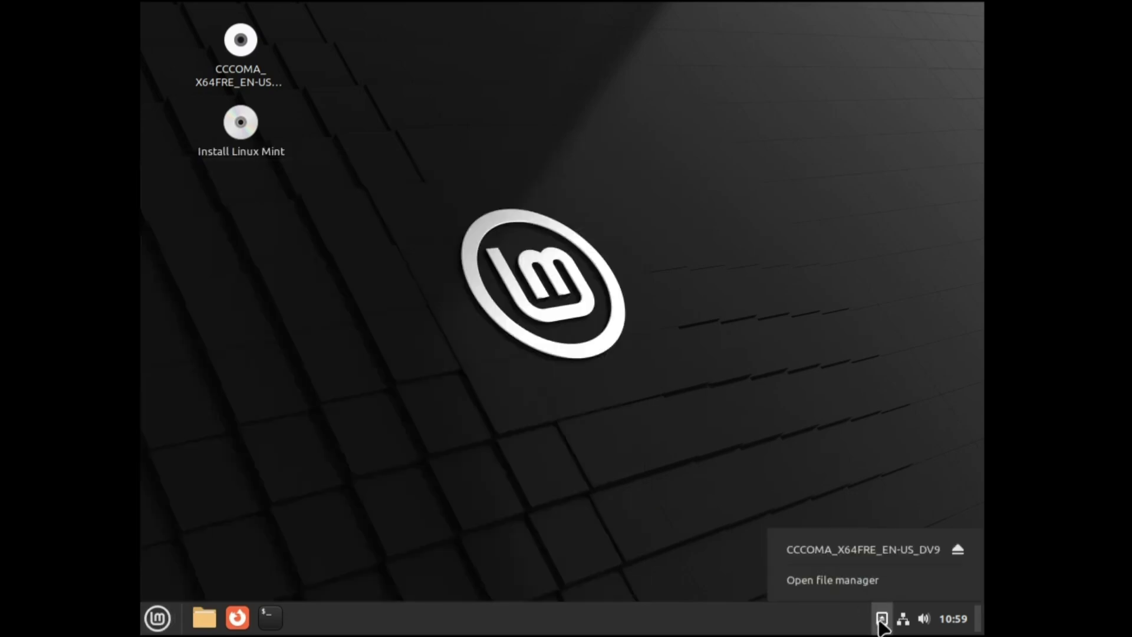
{"action": "left_click", "coordinate": [924, 624]}
{"action": "left_click", "coordinate": [903, 618]}
{"action": "left_click", "coordinate": [865, 561]}
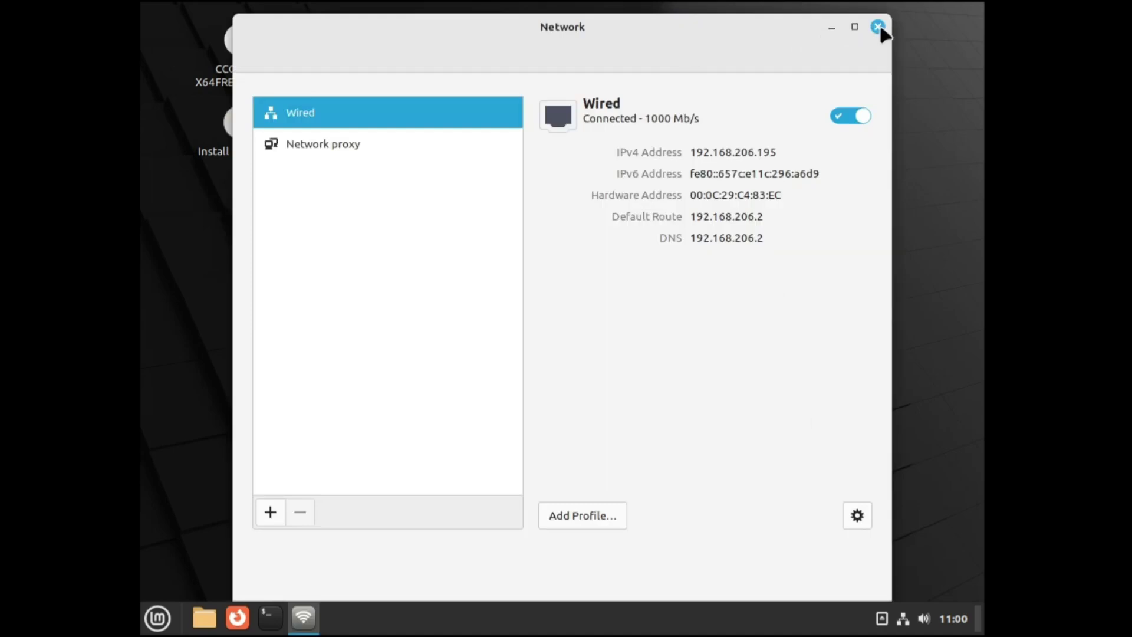
{"action": "left_click", "coordinate": [878, 27]}
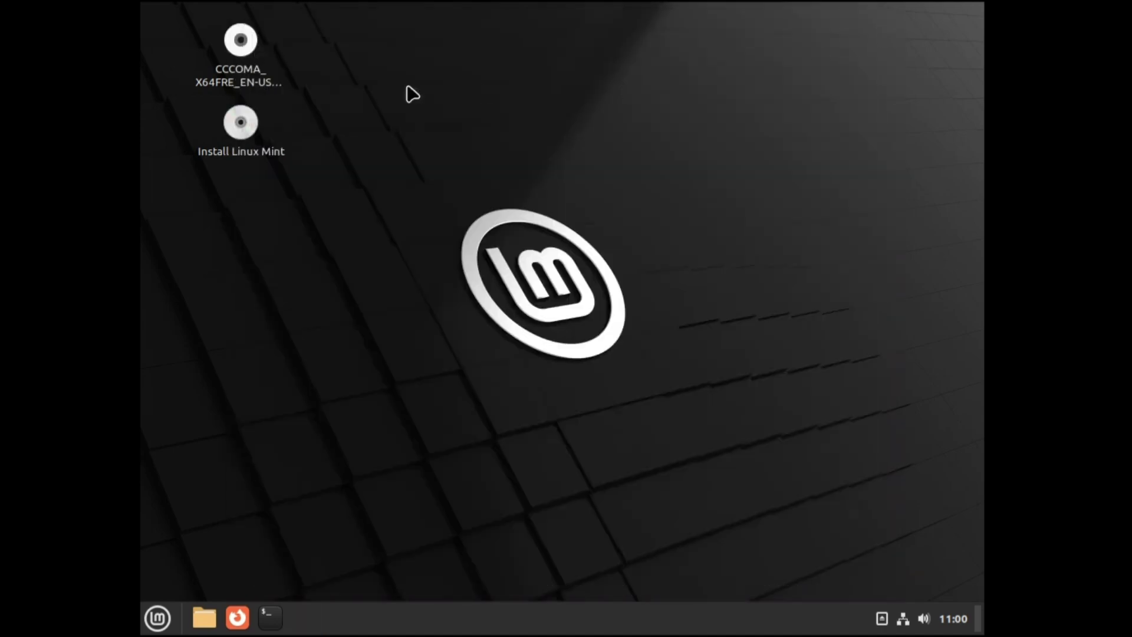
Launch the Linux Mint installer and keep English on the Welcome page.
{"action": "double_click", "coordinate": [231, 165]}
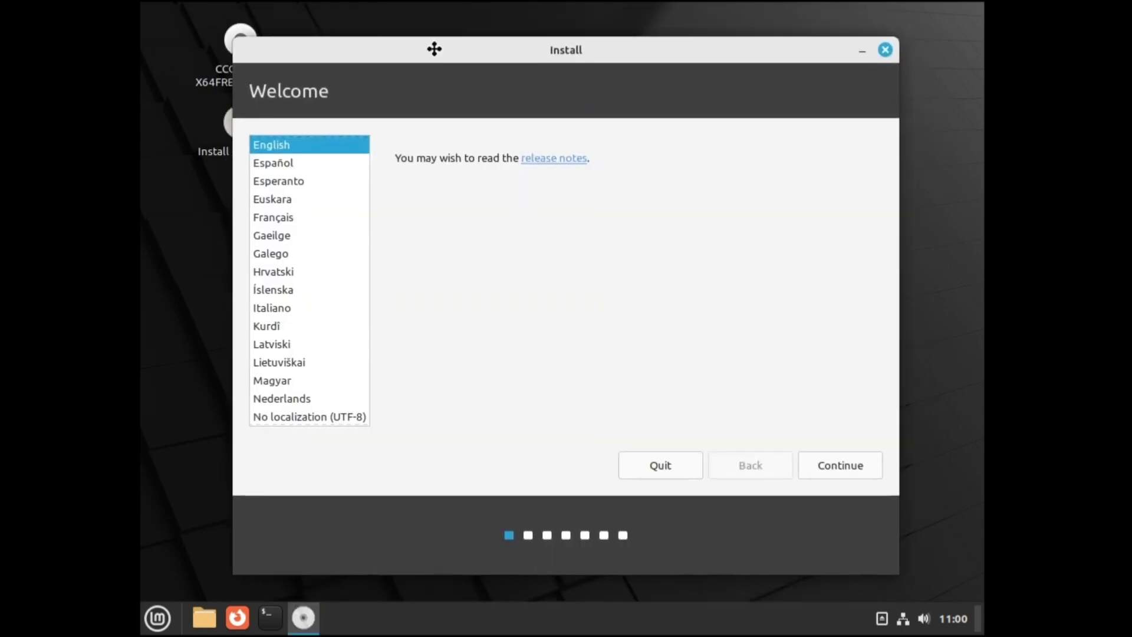
{"action": "left_click_drag", "start_coordinate": [435, 49], "coordinate": [420, 43]}
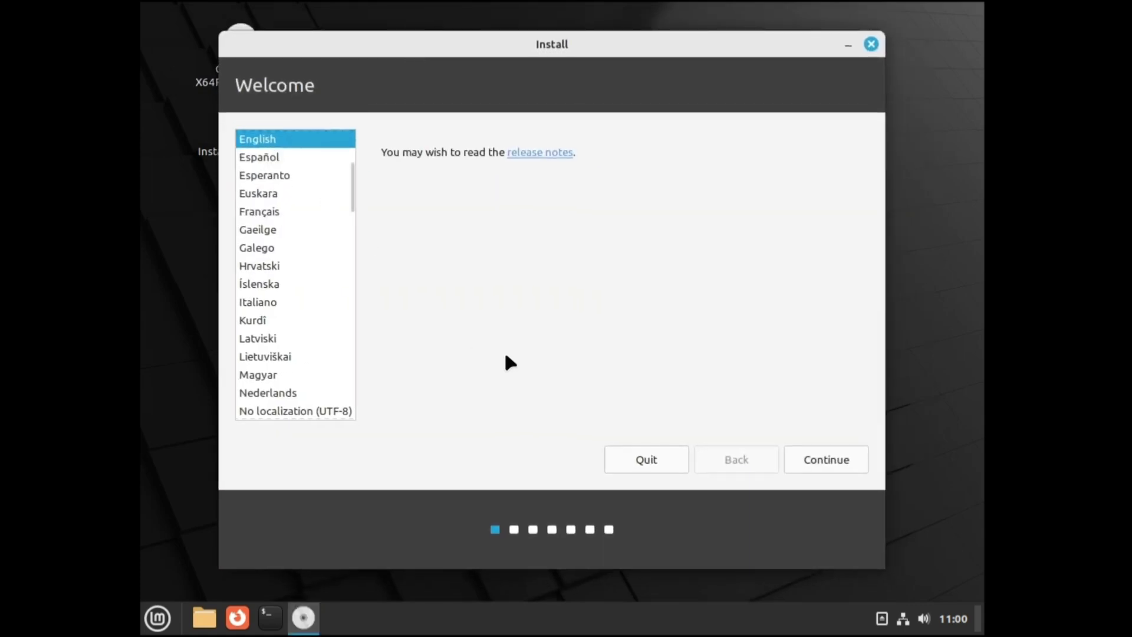
{"action": "left_click", "coordinate": [825, 462]}
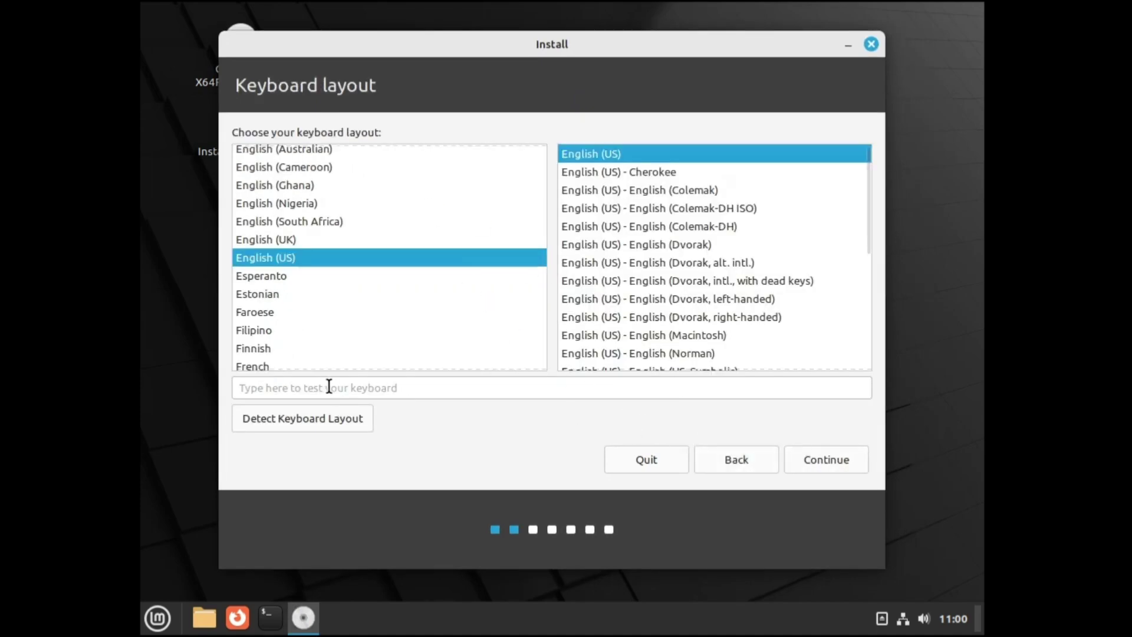
Test and accept the English (US) keyboard layout, keeping multimedia codecs enabled.
{"action": "left_click", "coordinate": [297, 387]}
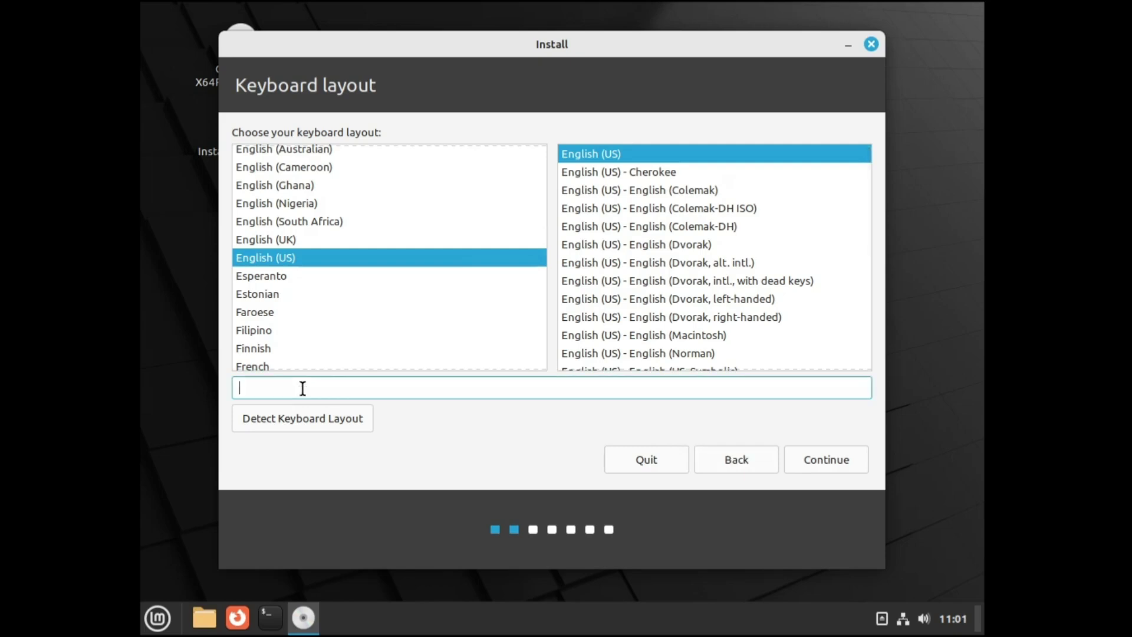
{"action": "type", "text": "dfdfdfd"}
{"action": "left_click", "coordinate": [823, 463]}
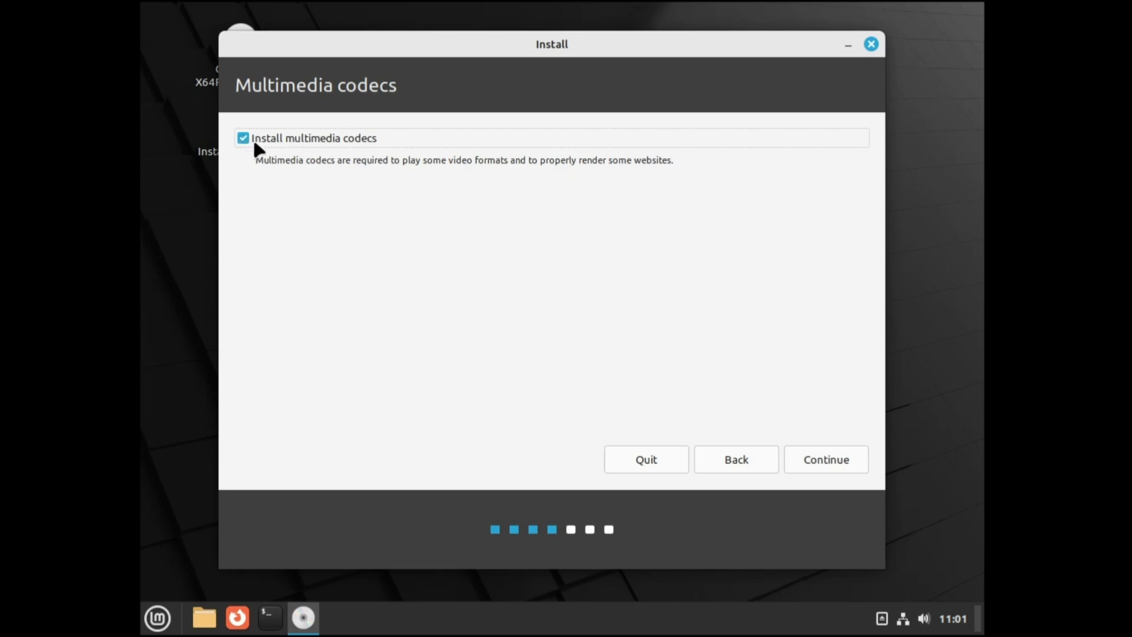
{"action": "left_click", "coordinate": [820, 455]}
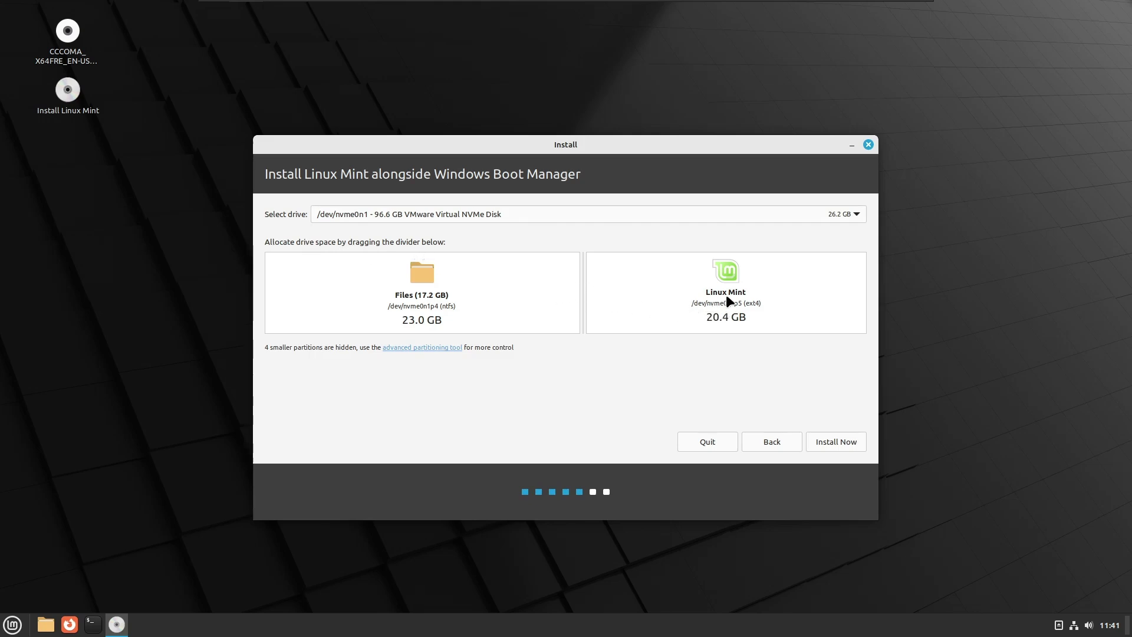
Resize Windows Files to 16.7 GB, giving Mint 26.7 GB, and confirm writing the changes.
{"action": "left_click_drag", "start_coordinate": [582, 293], "coordinate": [494, 293]}
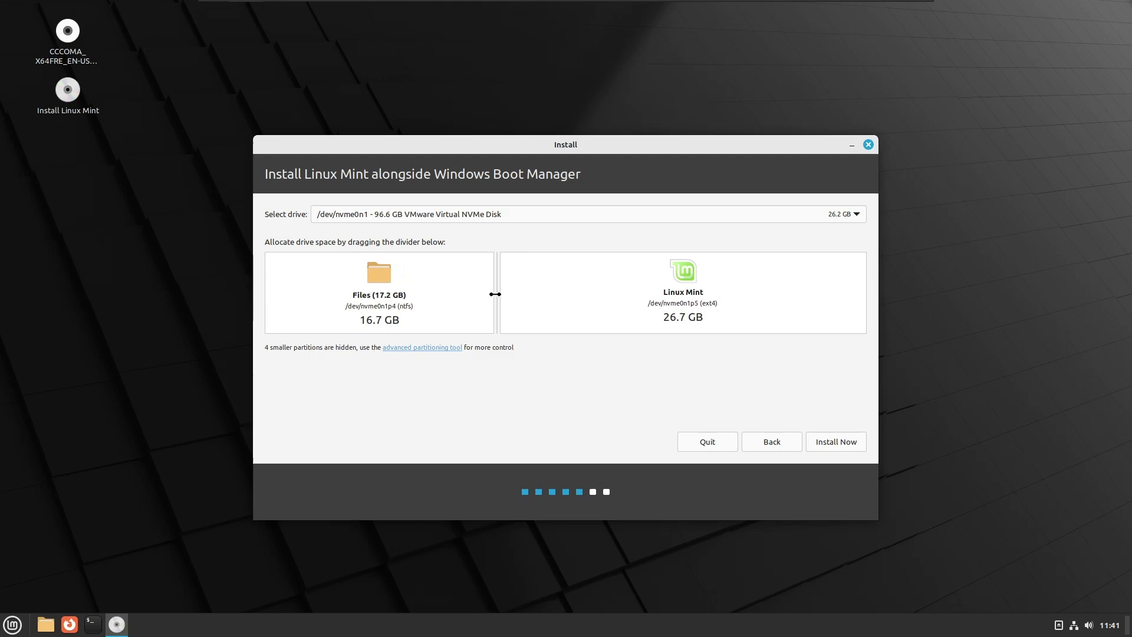
{"action": "left_click", "coordinate": [836, 441]}
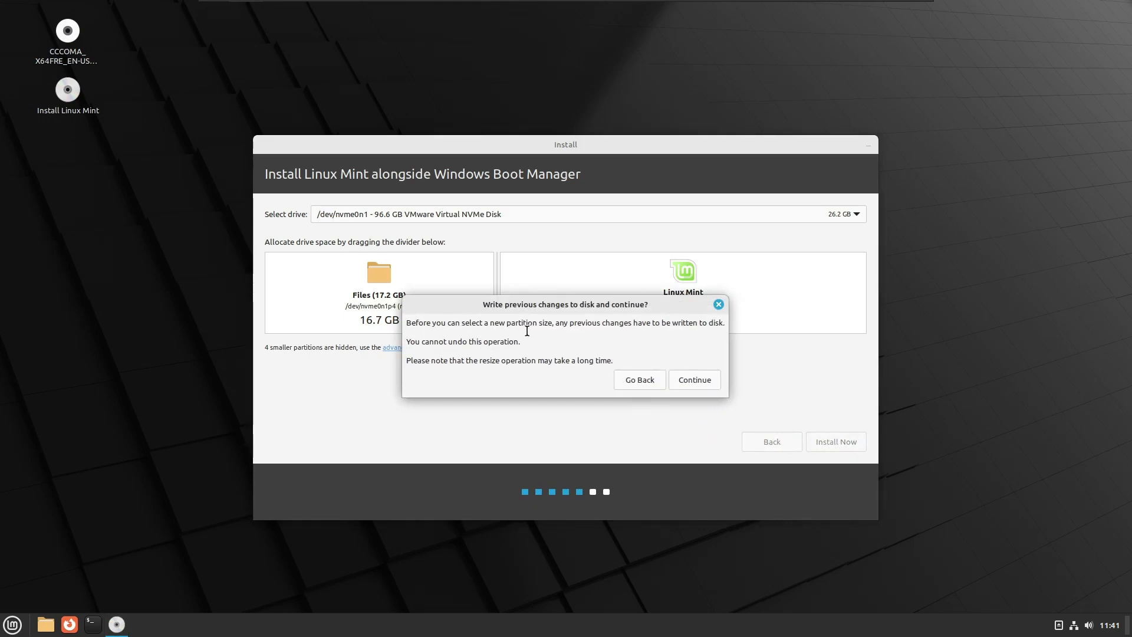
{"action": "left_click", "coordinate": [695, 379]}
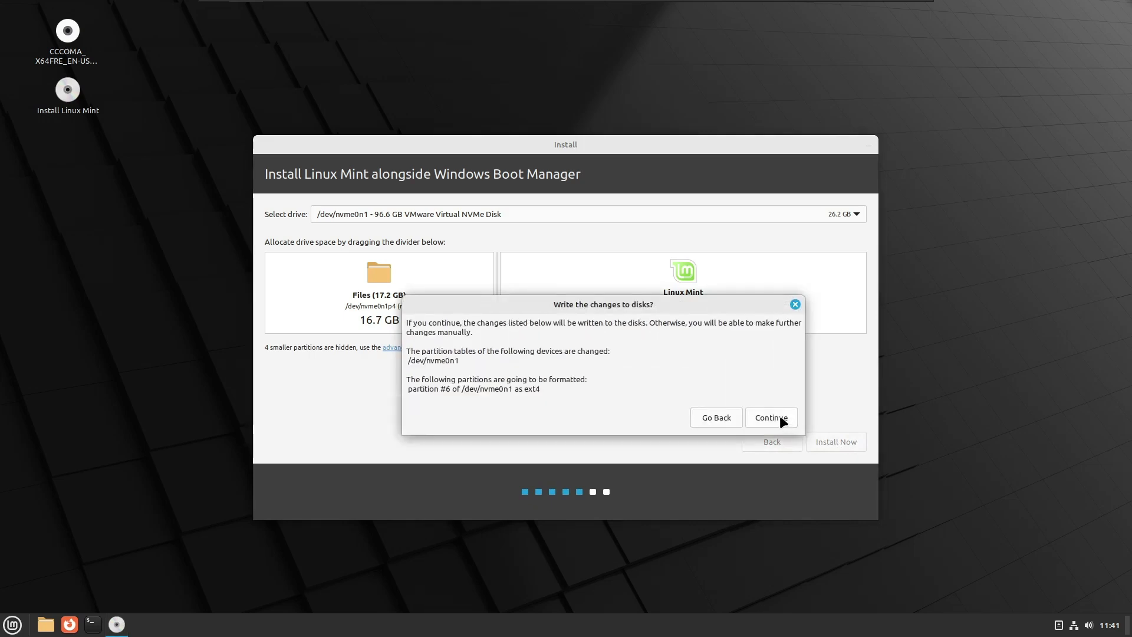
{"action": "left_click", "coordinate": [779, 416]}
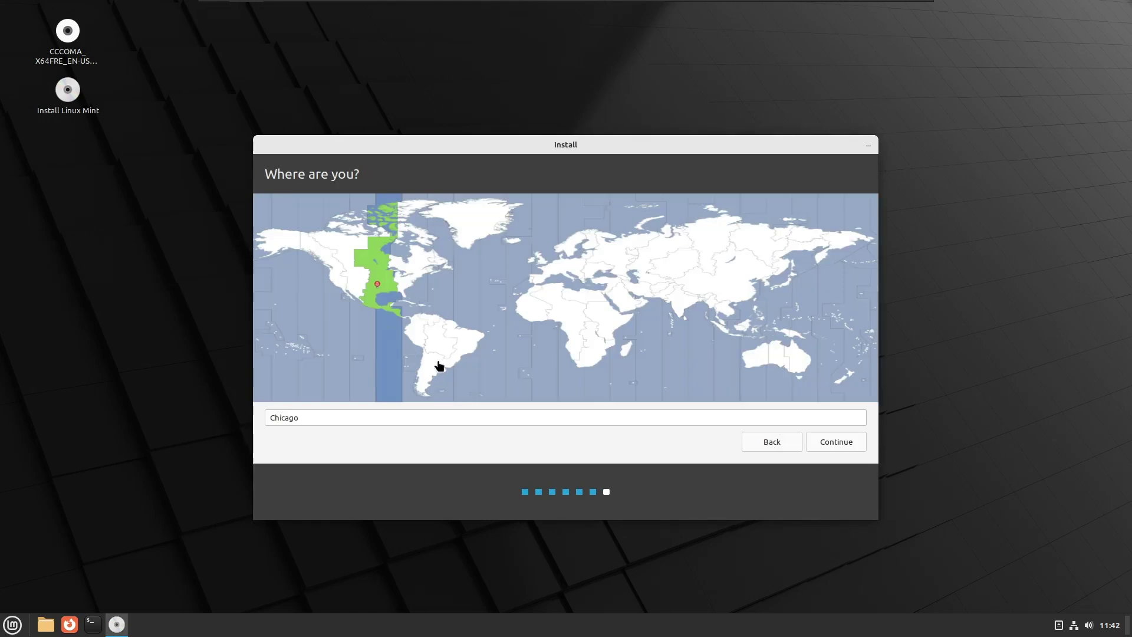
Keep Chicago as the location, enter the user's name and password twice, and start installing.
{"action": "left_click", "coordinate": [842, 450]}
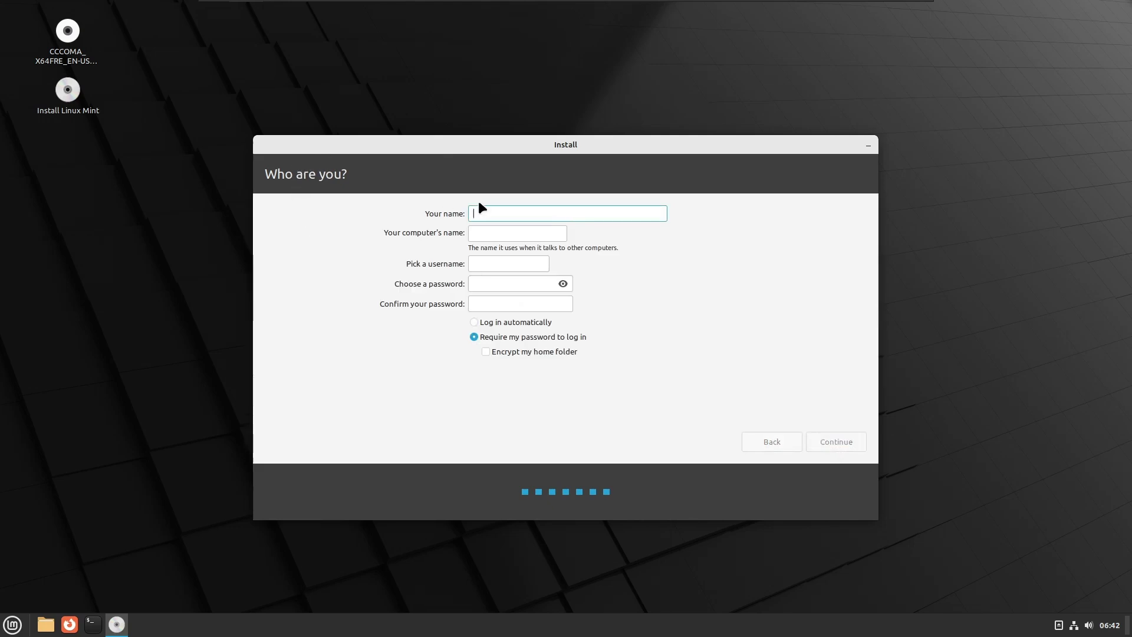
{"action": "type", "text": "CrownGeek"}
{"action": "key", "text": "Tab"}
{"action": "key", "text": "Tab"}
{"action": "key", "text": "Tab"}
{"action": "type", "text": "***********"}
{"action": "key", "text": "Tab"}
{"action": "type", "text": "***********"}
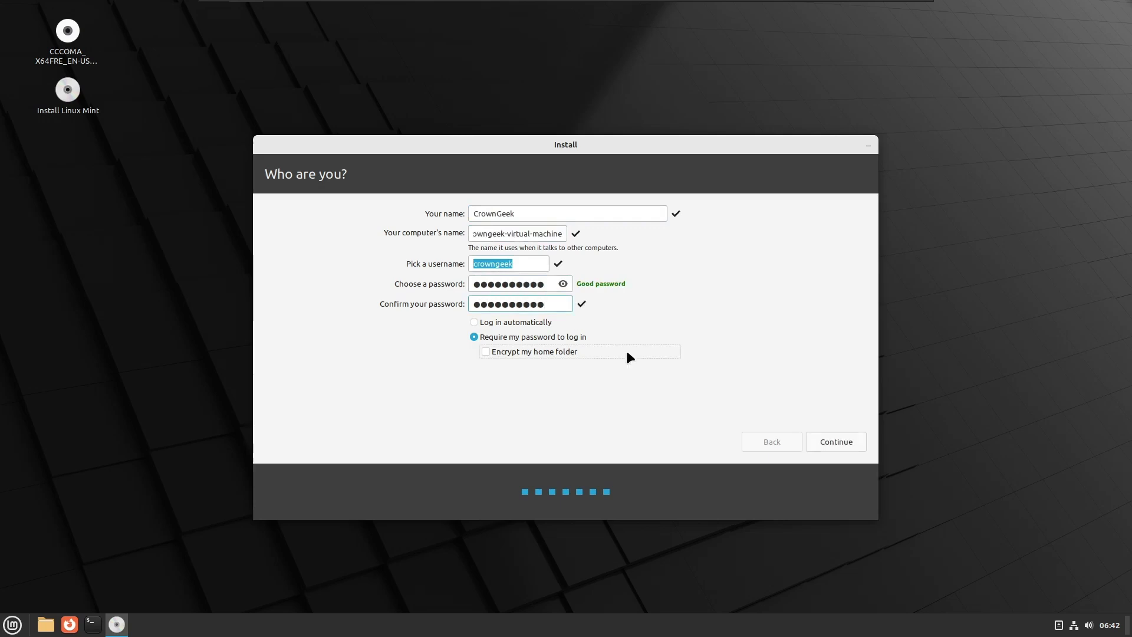
{"action": "left_click", "coordinate": [843, 441]}
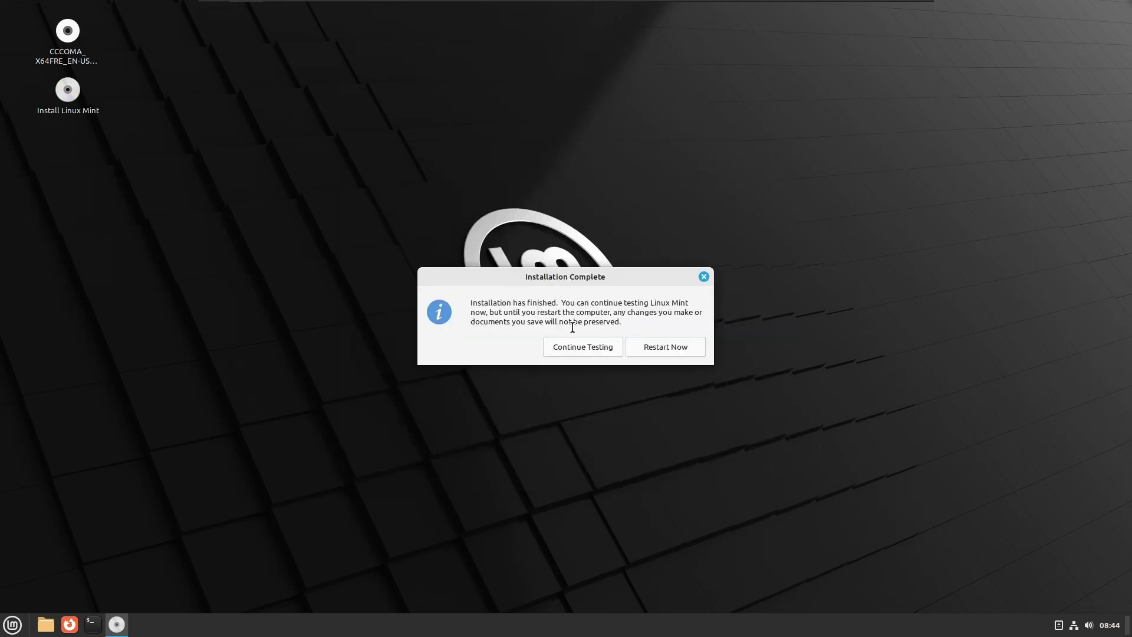
Restart after removing the installation medium, then enter the login password on the new system.
{"action": "left_click", "coordinate": [635, 347]}
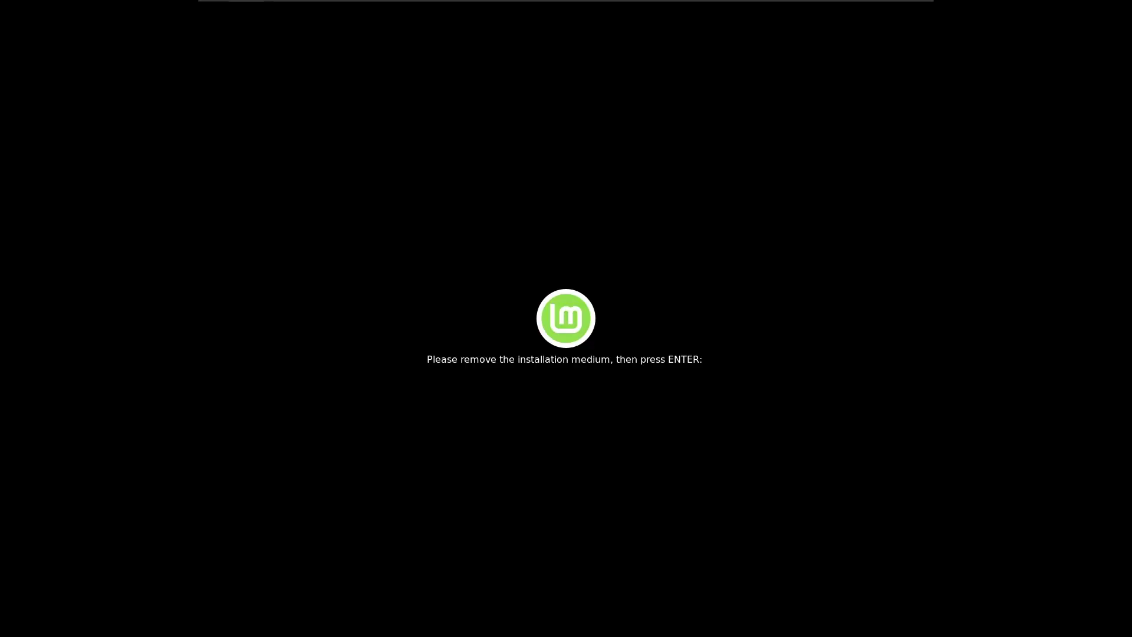
{"action": "key", "text": "Return"}
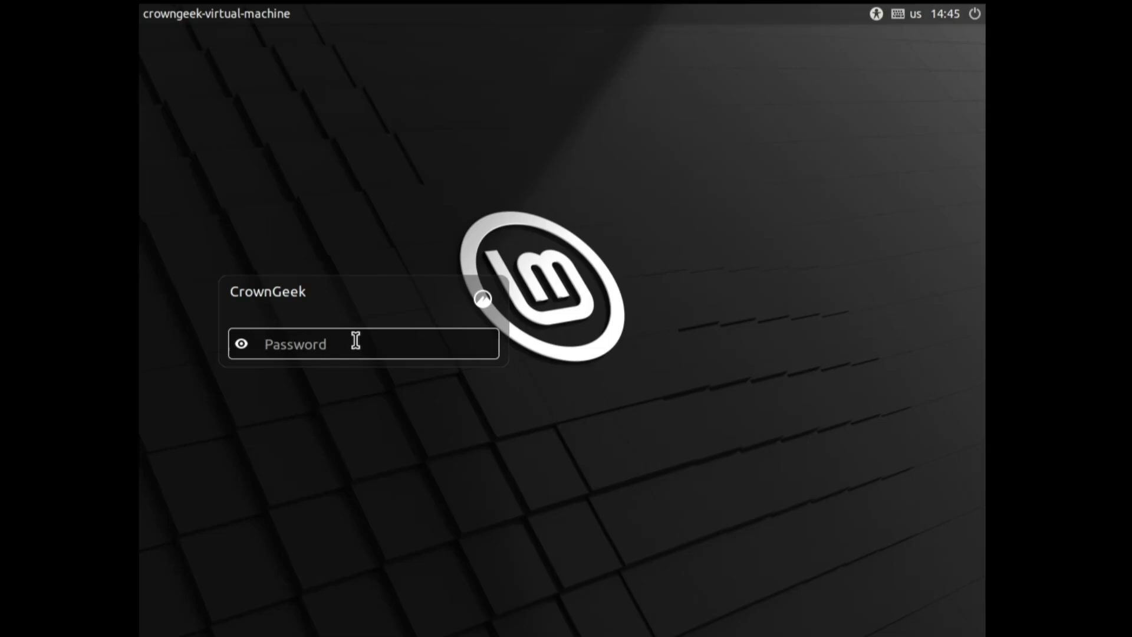
{"action": "type", "text": "•••••"}
Log in, nudge the Welcome window right, and open its First Steps page.
{"action": "key", "text": "Return"}
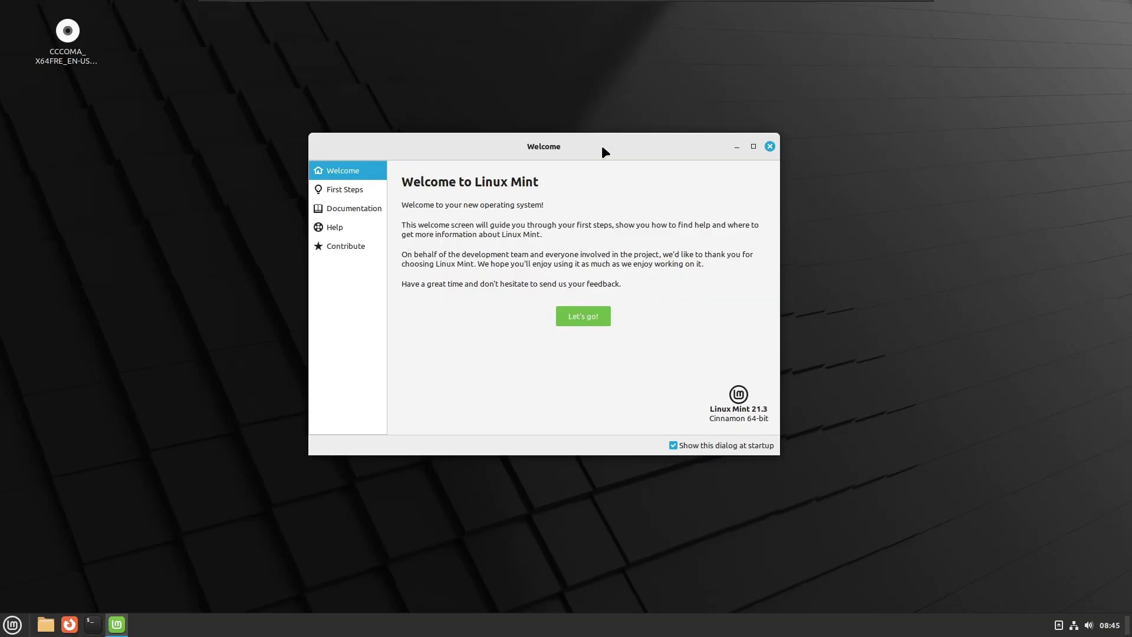
{"action": "left_click_drag", "start_coordinate": [602, 148], "coordinate": [630, 144]}
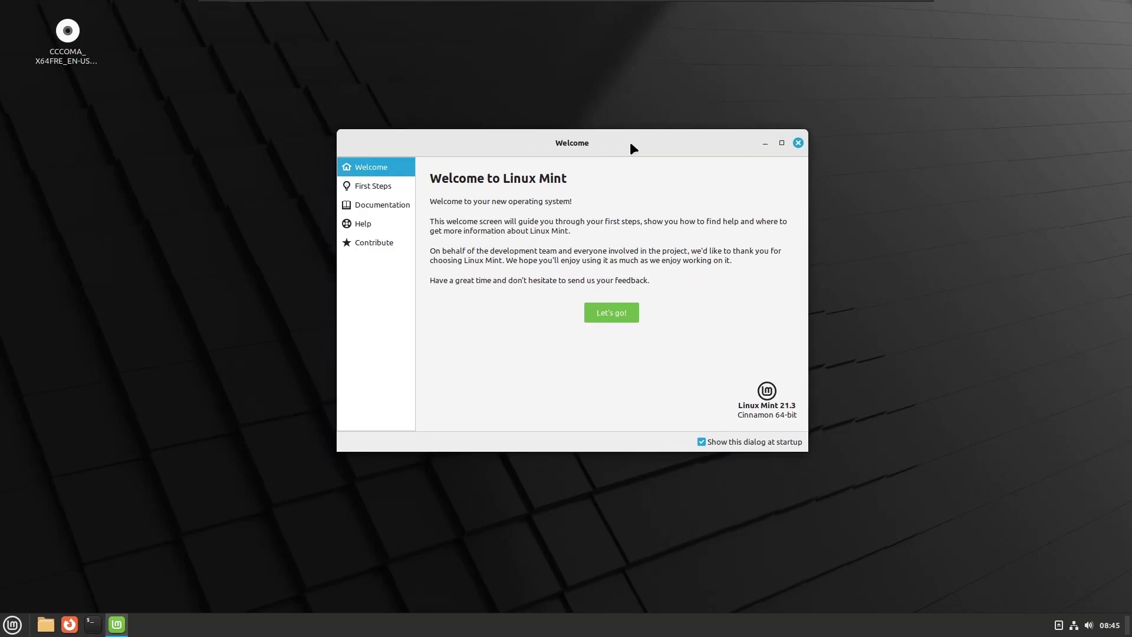
{"action": "left_click", "coordinate": [611, 318]}
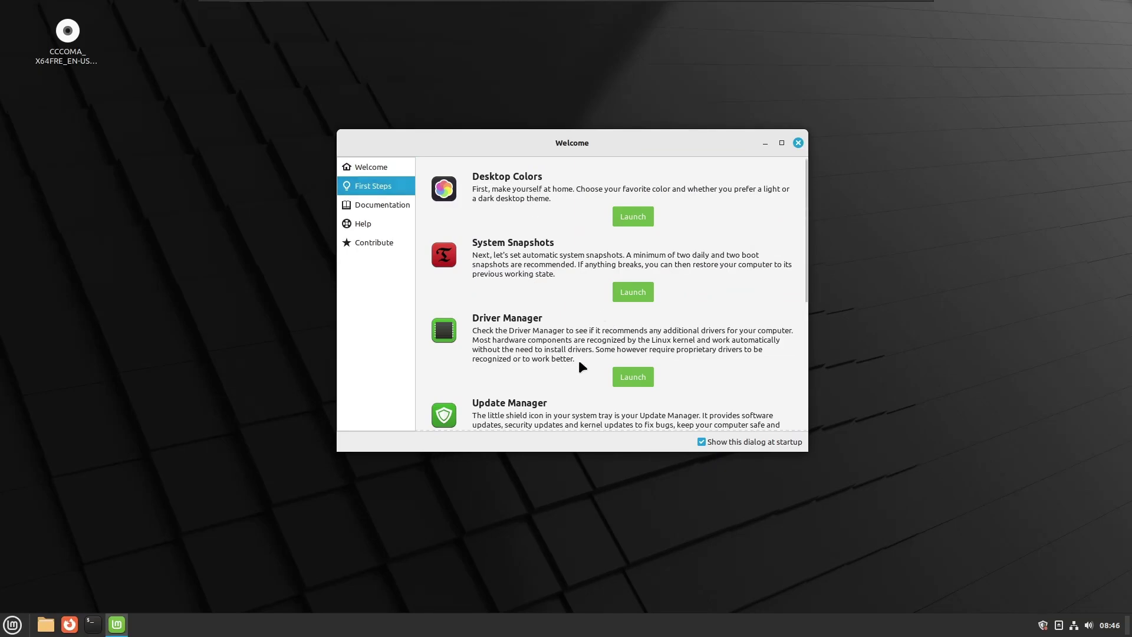
Browse the Documentation, Help and Contribute pages, then close the Welcome screen.
{"action": "left_click", "coordinate": [385, 203]}
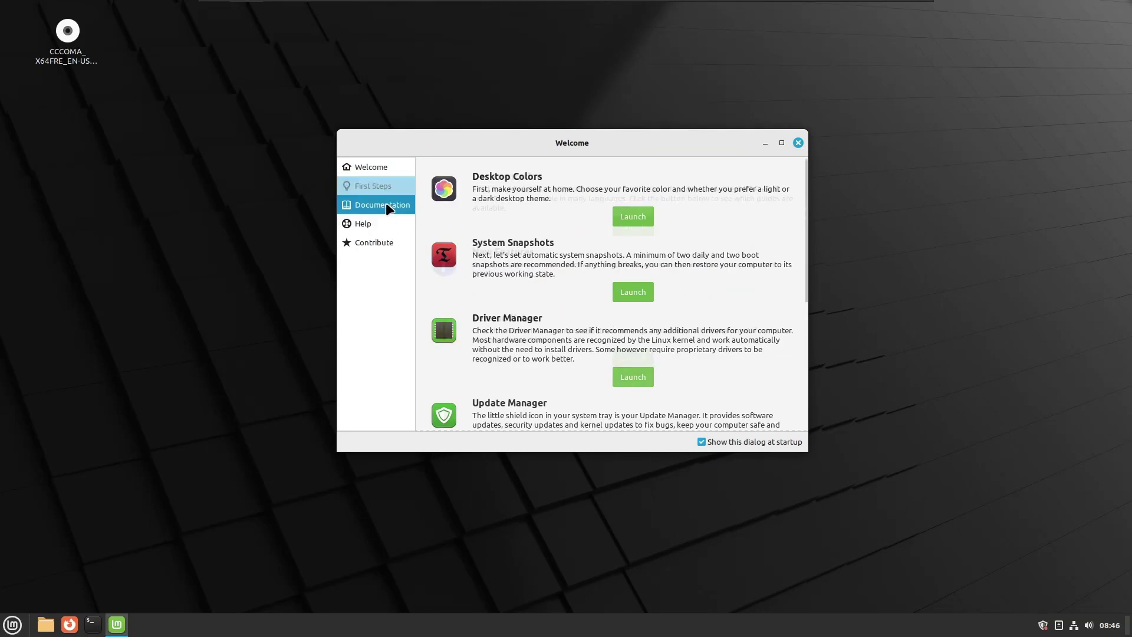
{"action": "left_click", "coordinate": [361, 223]}
{"action": "left_click", "coordinate": [374, 242]}
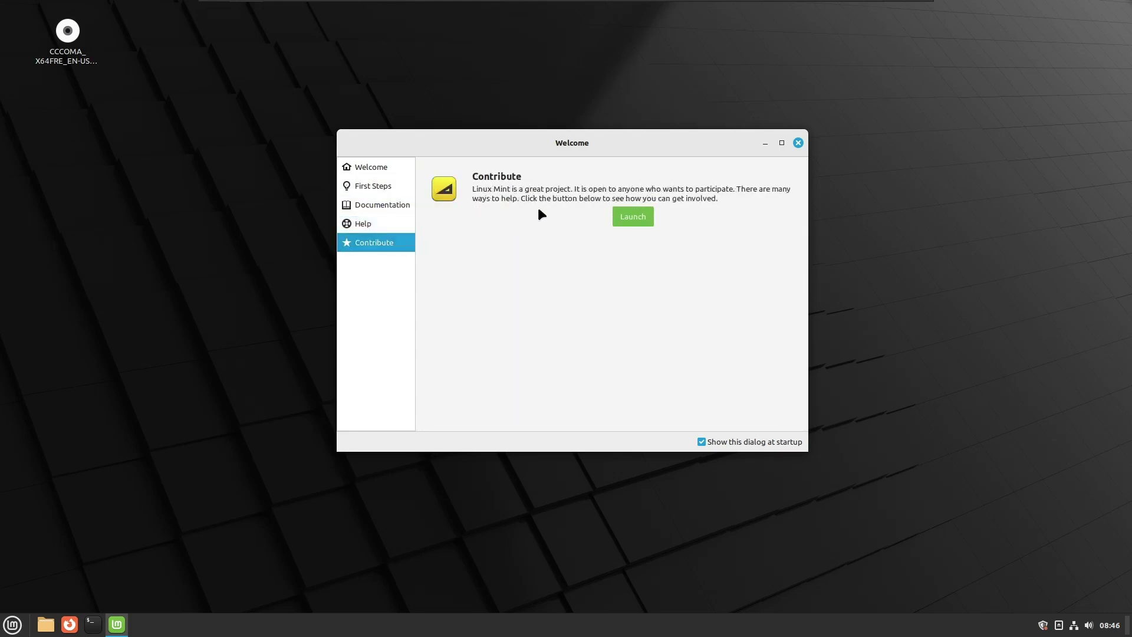
{"action": "left_click", "coordinate": [799, 143]}
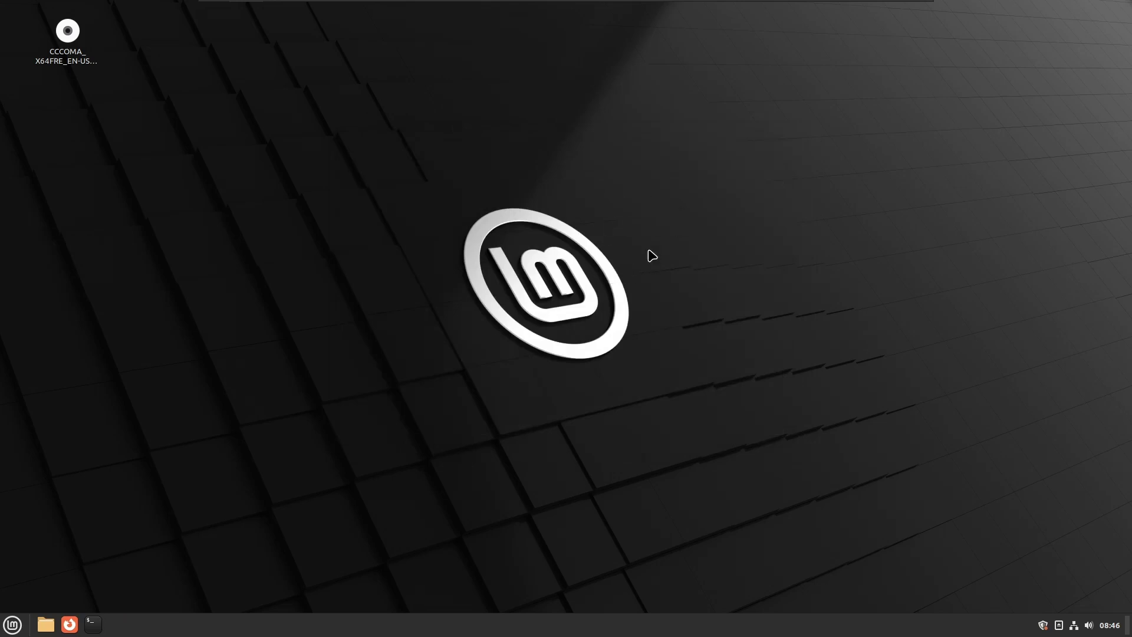
From the Mint menu, bring up the quit/power dialog to restart the computer.
{"action": "left_click", "coordinate": [14, 626]}
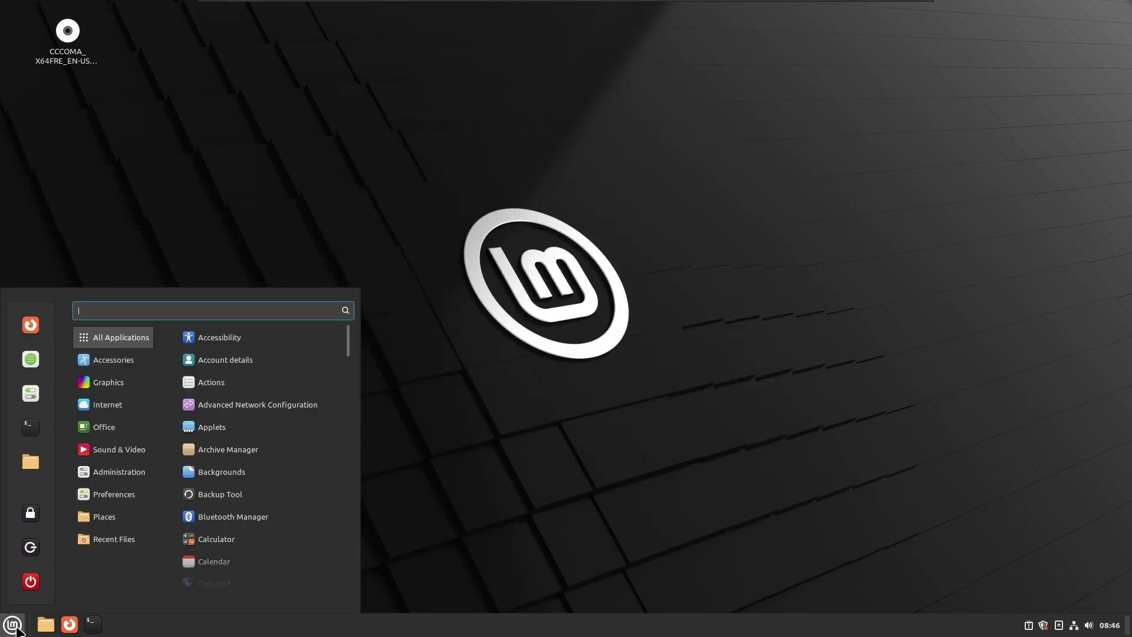
{"action": "left_click", "coordinate": [14, 626]}
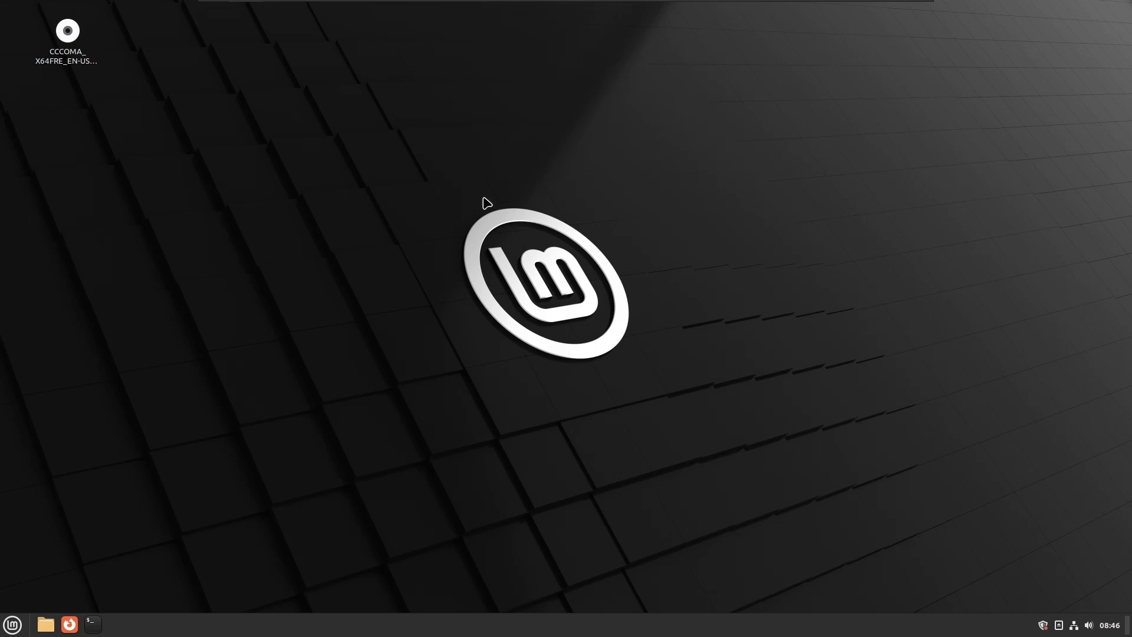
{"action": "left_click", "coordinate": [21, 622]}
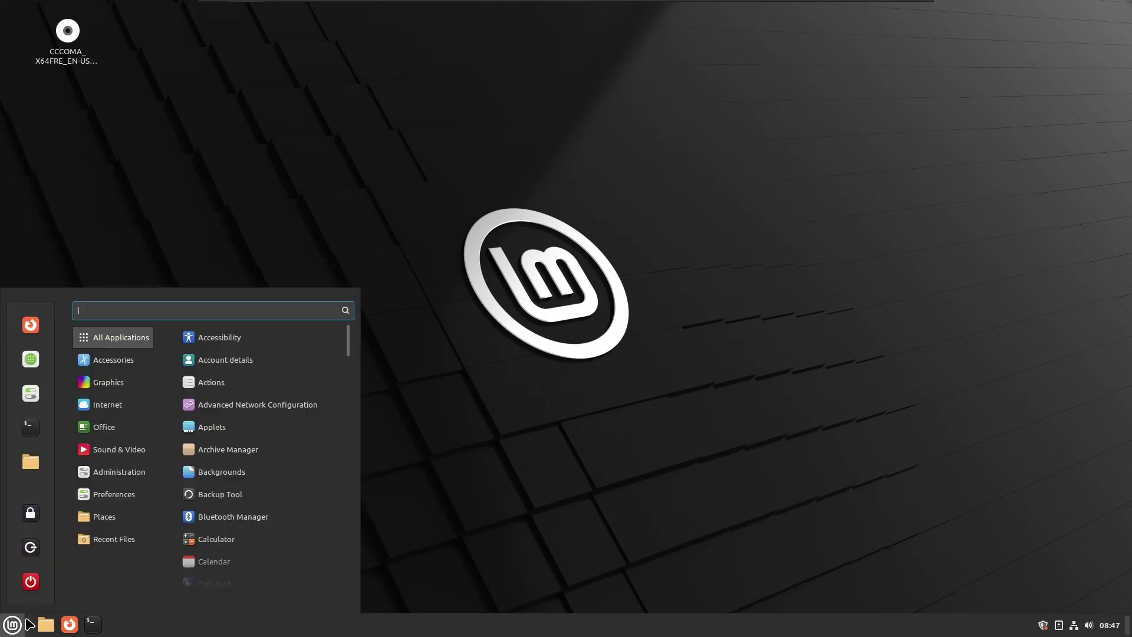
{"action": "left_click", "coordinate": [30, 547]}
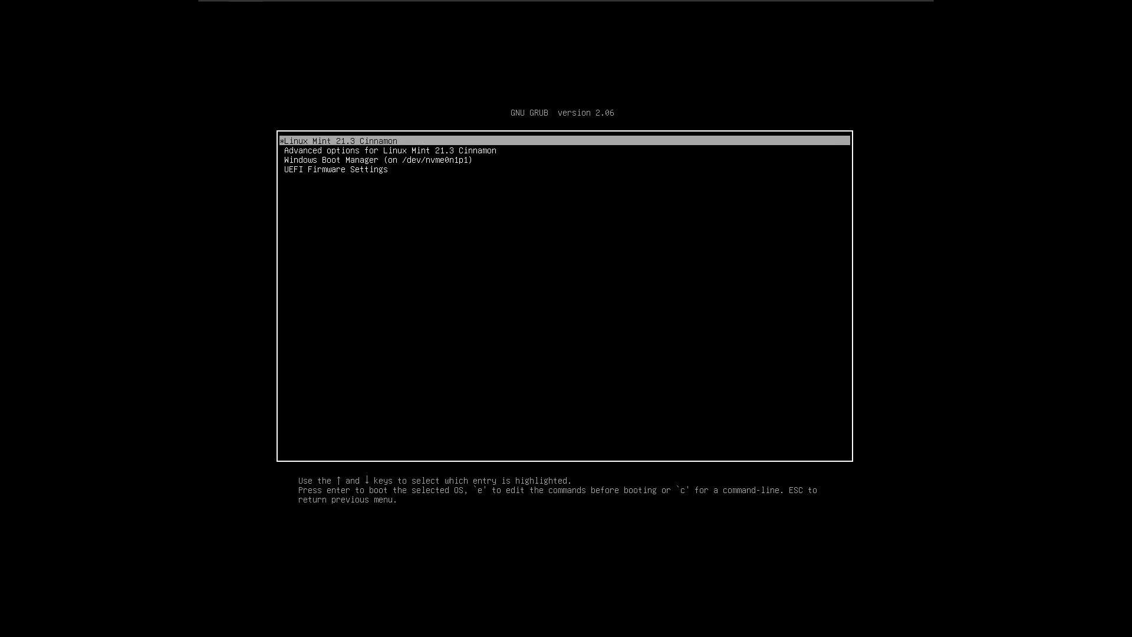
{"action": "key", "text": "Down"}
{"action": "key", "text": "Down"}
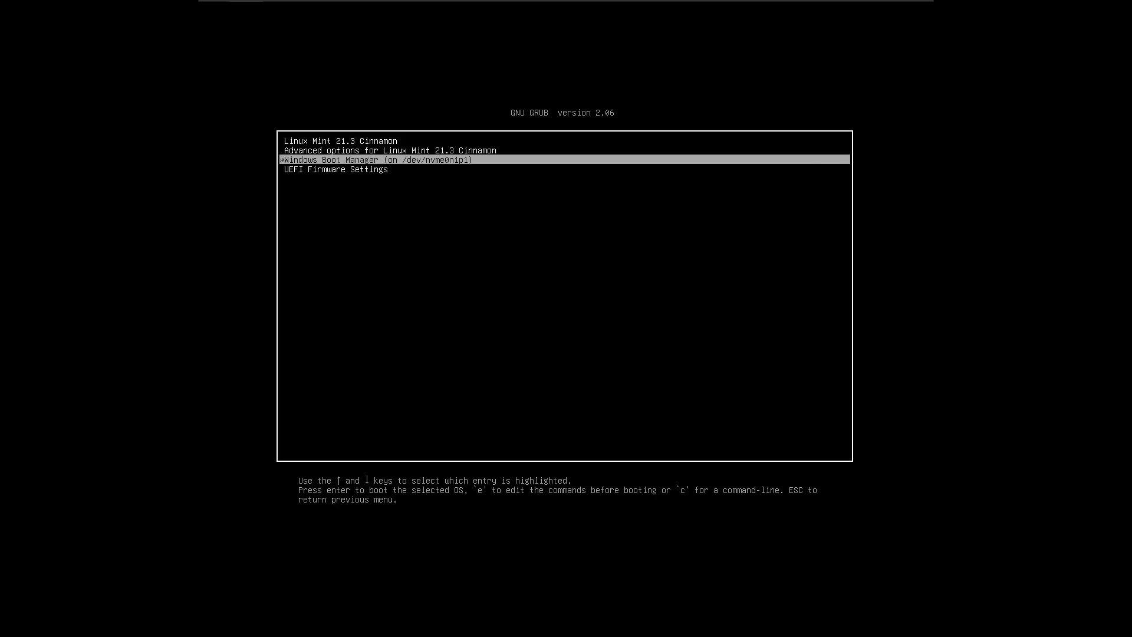
Step through the GRUB entries: Linux Mint 21.3 Cinnamon, its advanced options and Windows Boot Manager.
{"action": "key", "text": "Up"}
{"action": "key", "text": "Up"}
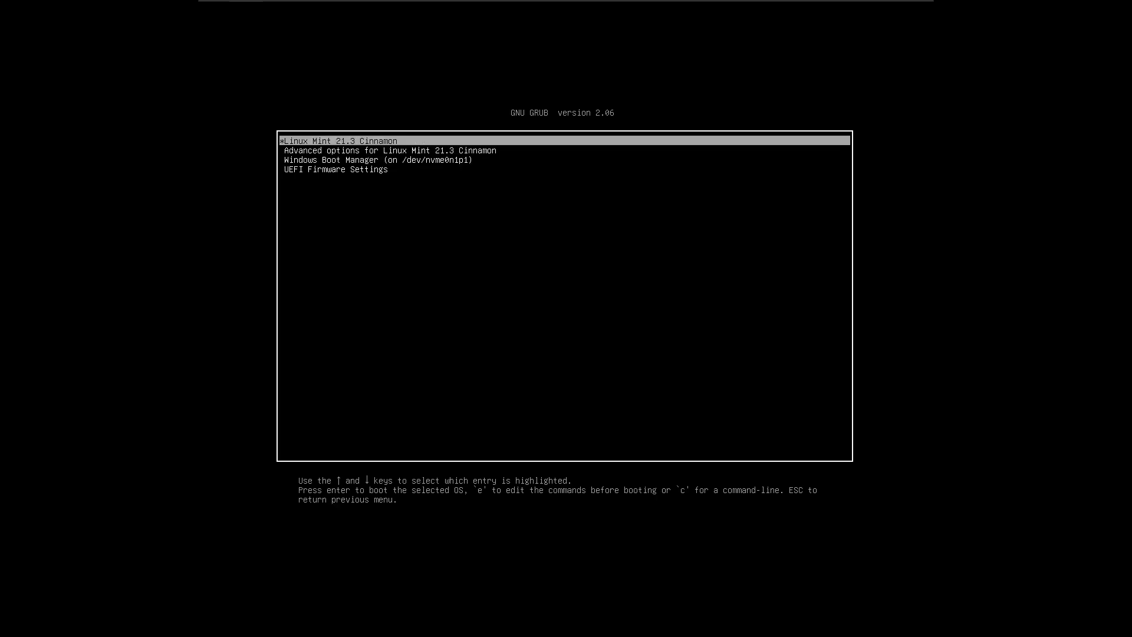
{"action": "key", "text": "Down"}
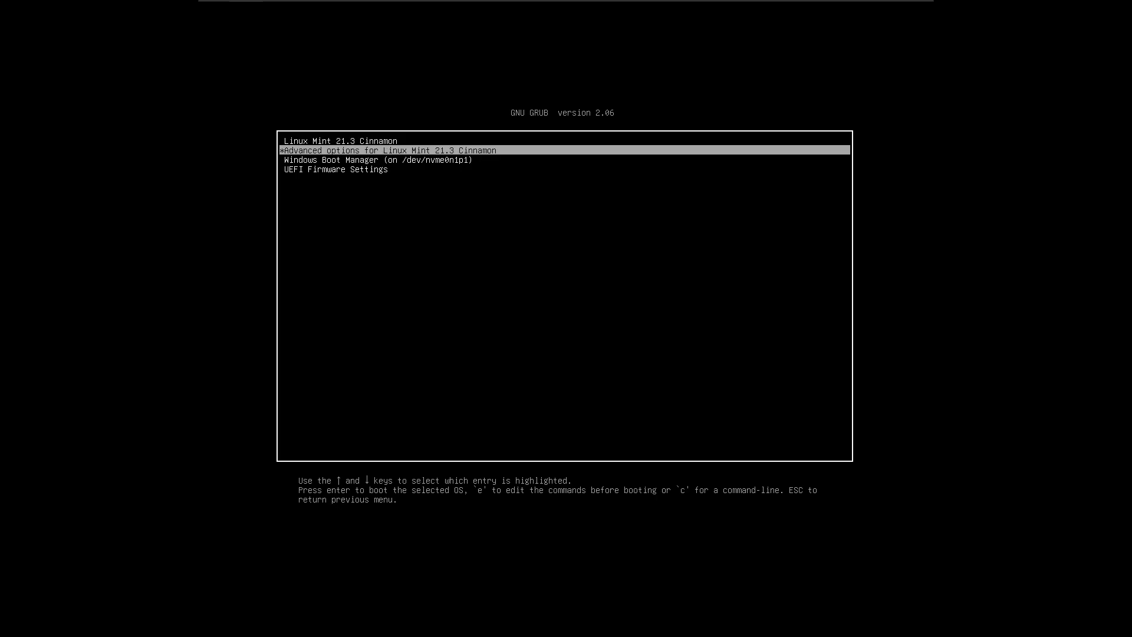